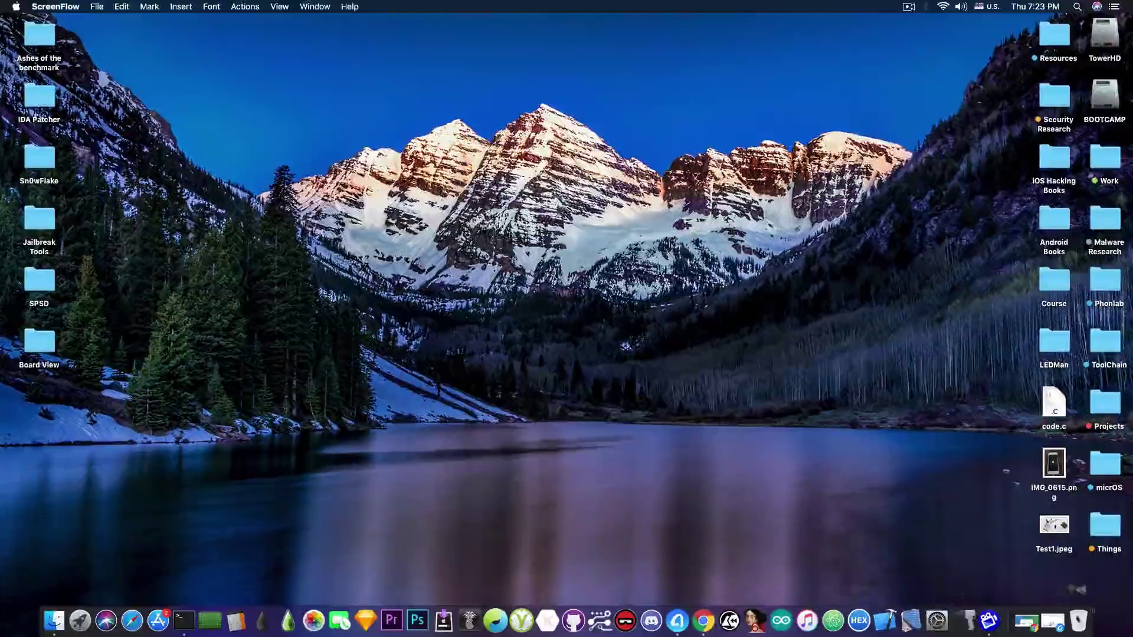
Bring back the AnyTrans download page in Chrome, review it, then minimize the browser
click(1053, 620)
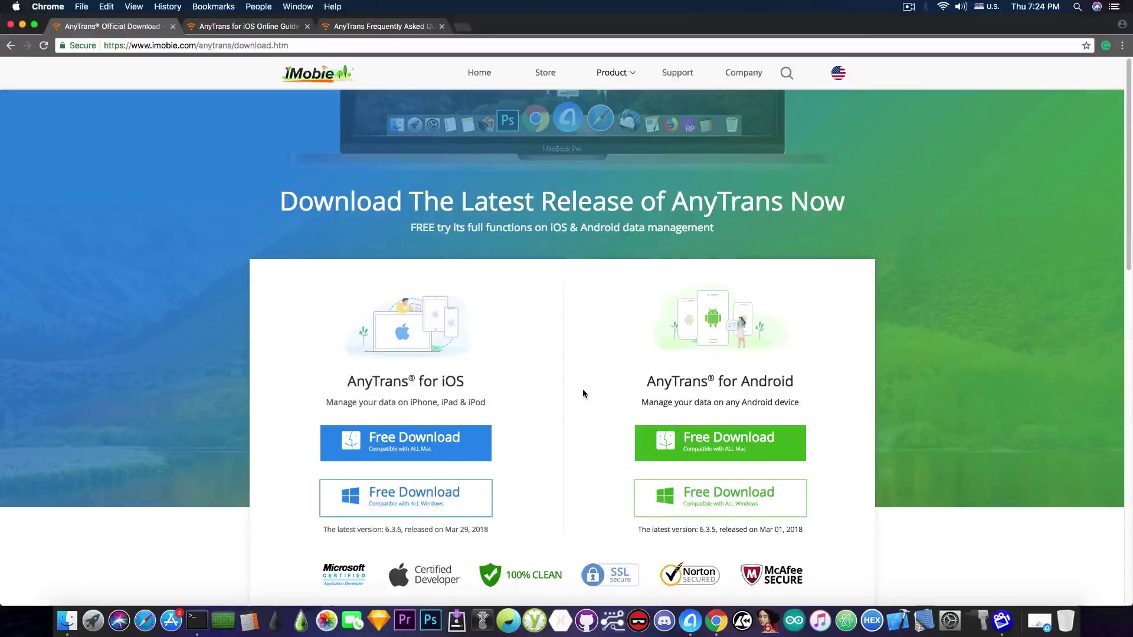
click(23, 25)
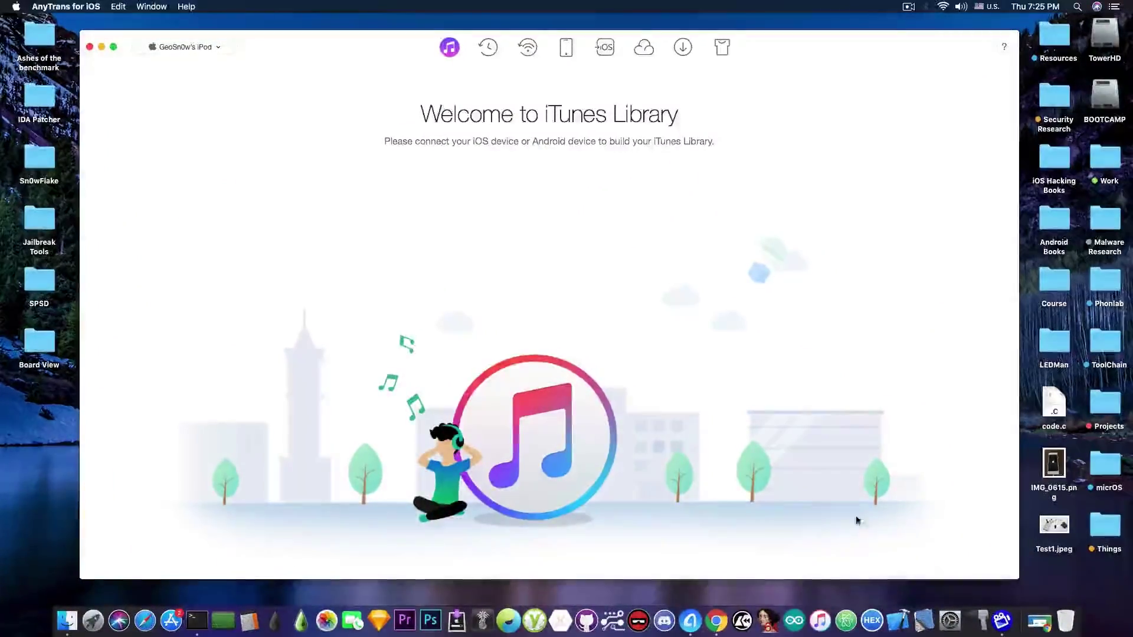
Resize the AnyTrans window slightly and show the History list of three stored iPod backups
mouse_move(1018, 578)
mouse_down()
mouse_move(702, 396)
mouse_move(900, 508)
mouse_move(703, 433)
mouse_move(1016, 587)
mouse_up()
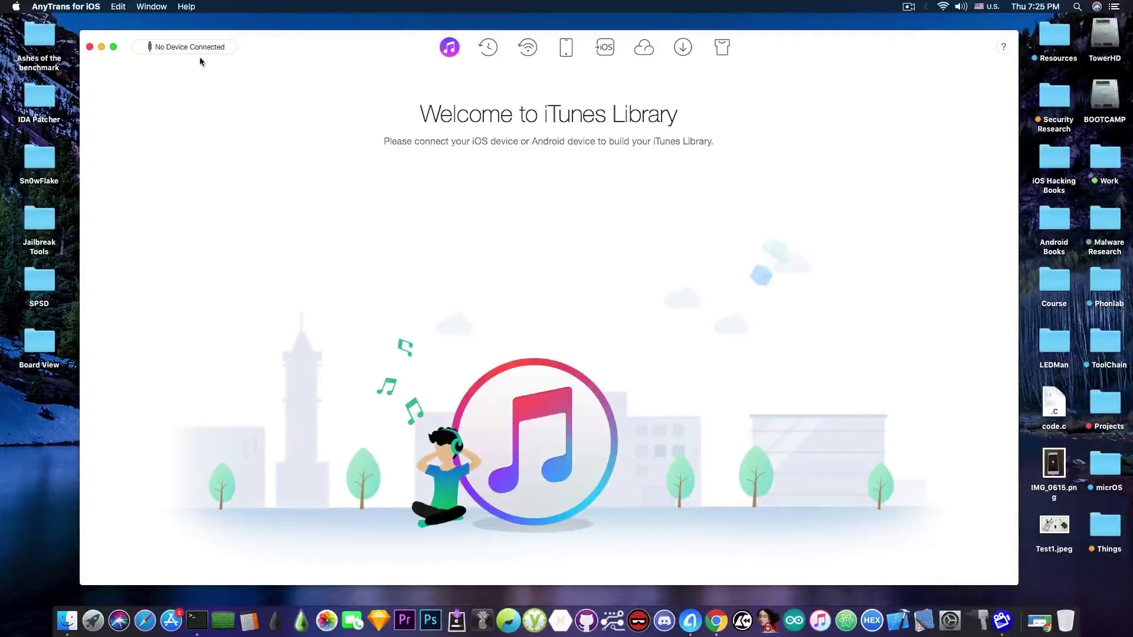
click(487, 51)
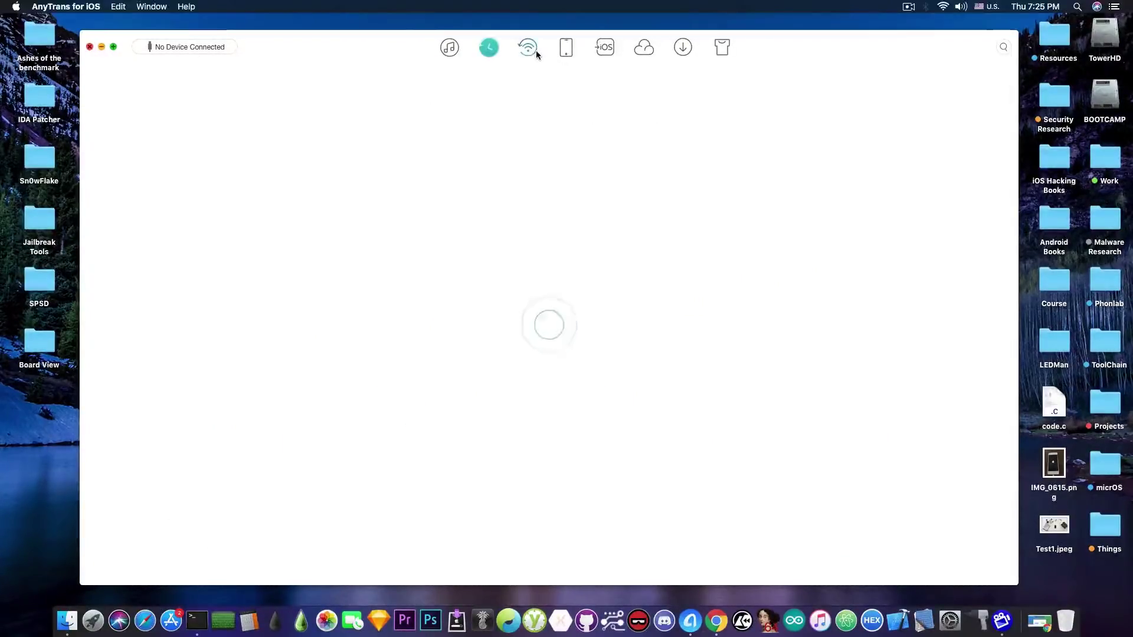
Go back to the iTunes Library page and list the connected iPod showing 11.2 GB free
click(449, 51)
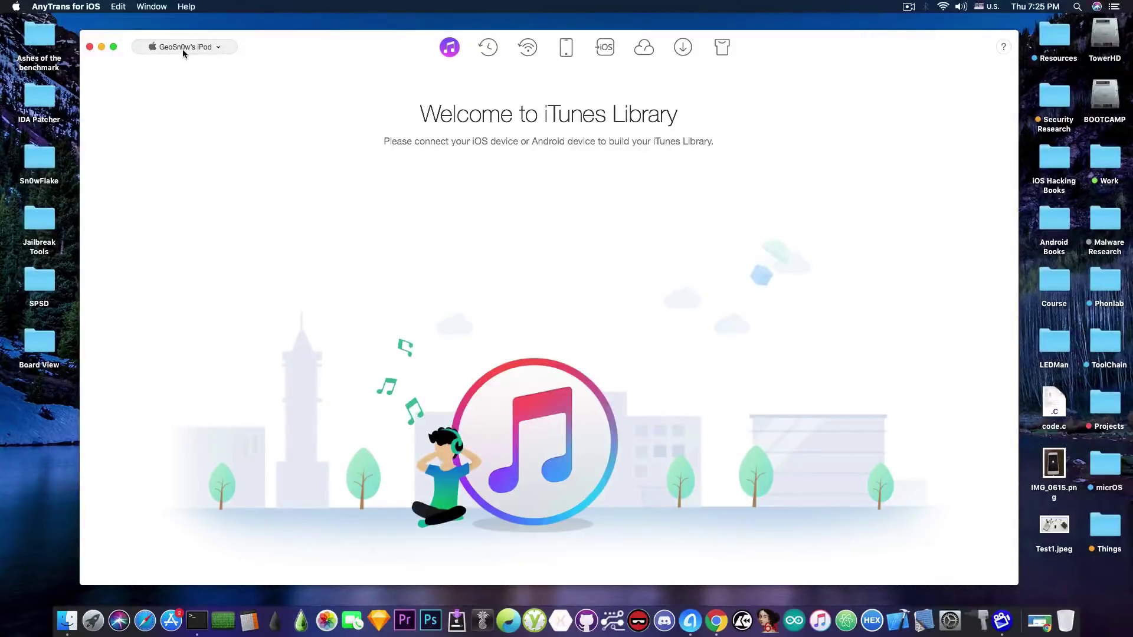
click(183, 53)
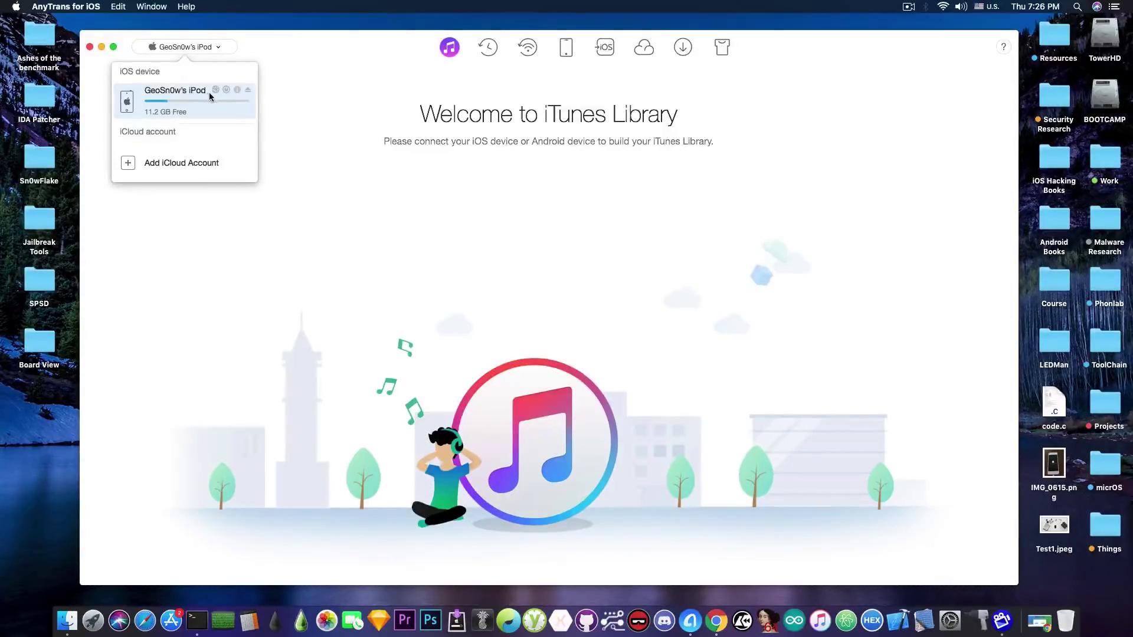
In the iPod's device details, edit the device name to start with the owner's name
click(236, 91)
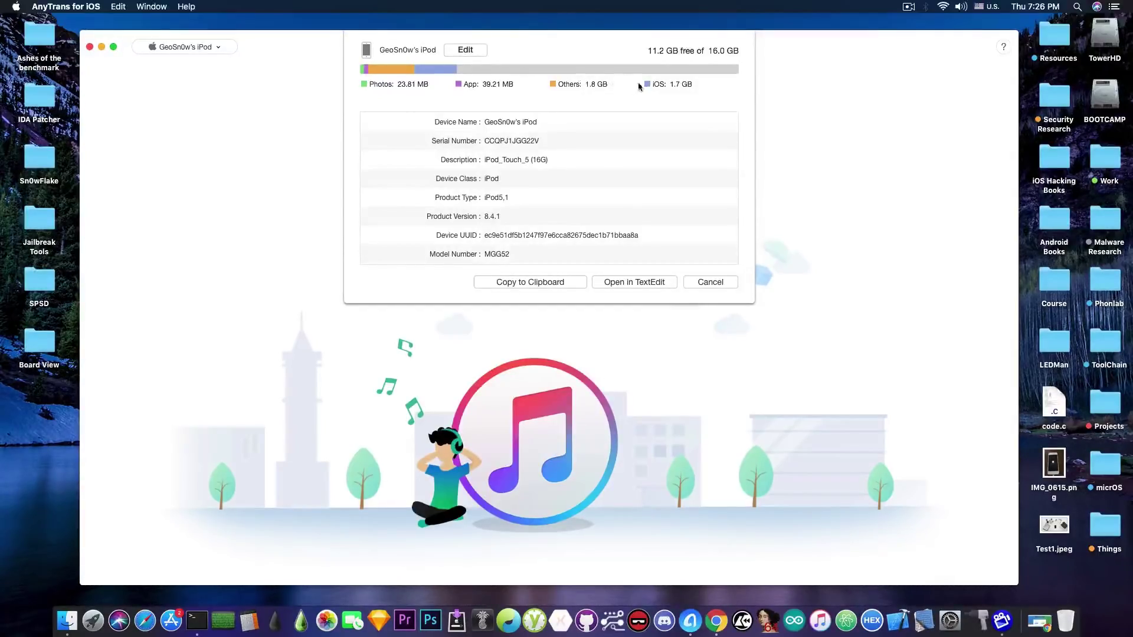
click(473, 49)
drag(415, 48, 348, 35)
text(George)
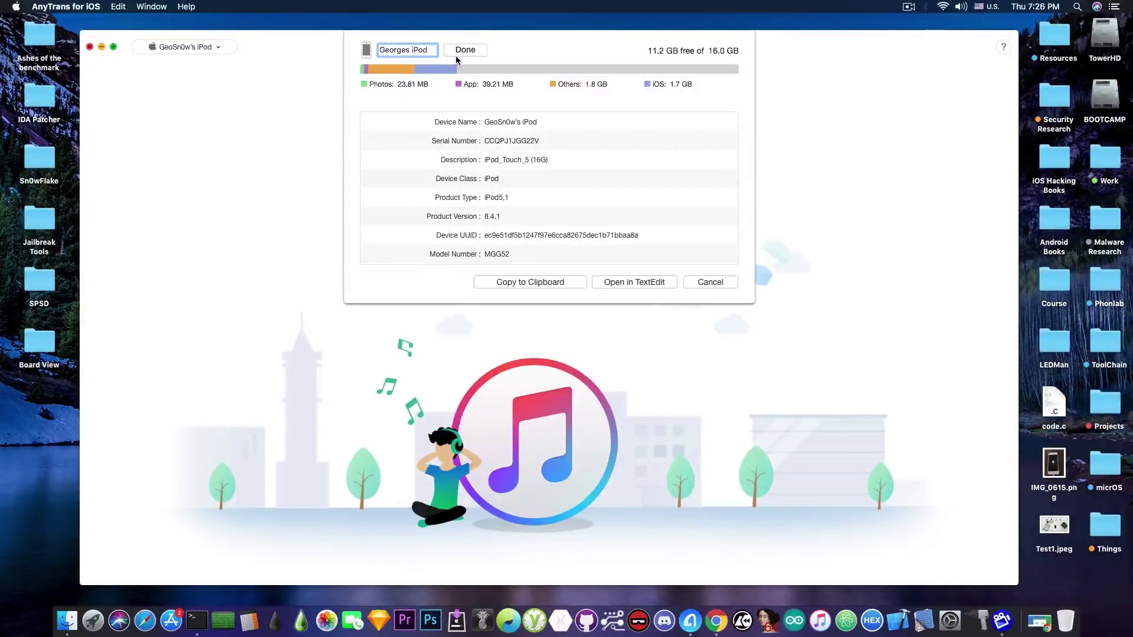
text(')
click(464, 51)
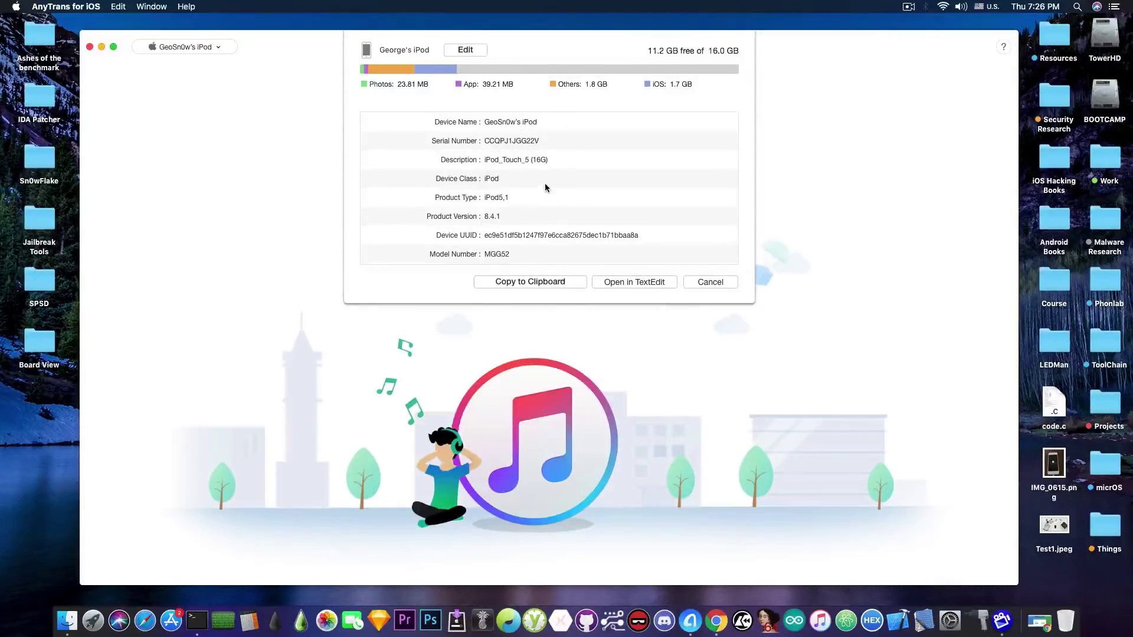
Scroll through the device details and close them, revealing the Air Backup welcome dialog
scroll(544, 183, down, 1)
scroll(544, 187, up, 2)
click(698, 283)
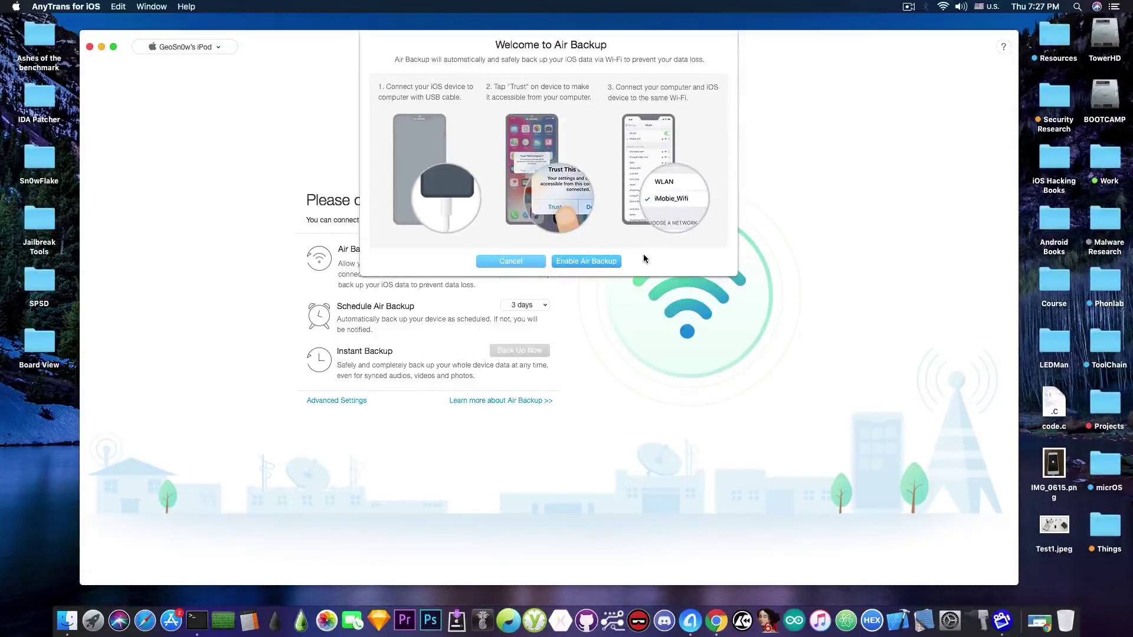
Enable Air Backup for the iPod and dismiss the backup progress notification
click(581, 267)
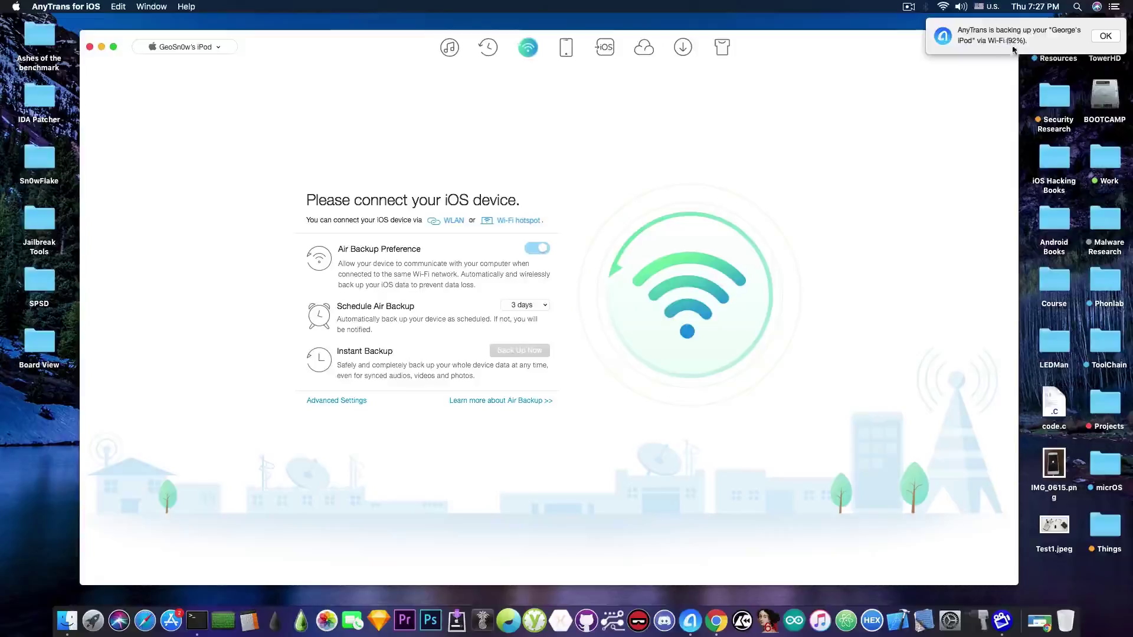
click(1104, 35)
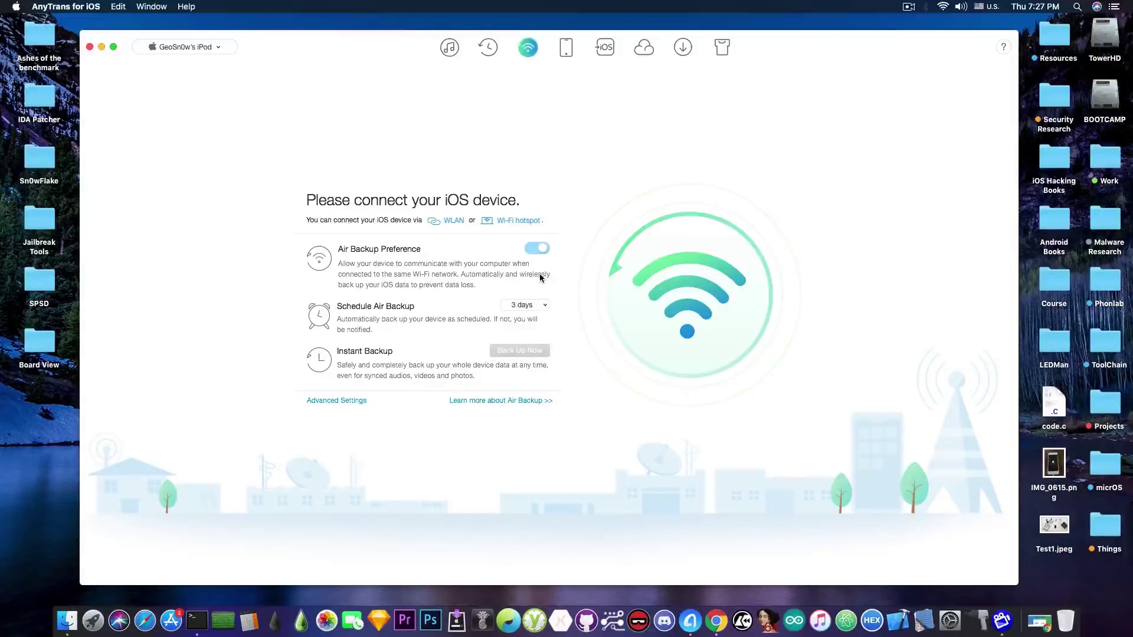
Open the iPod's Fast Drive and drag code.c onto the Mac desktop
click(566, 57)
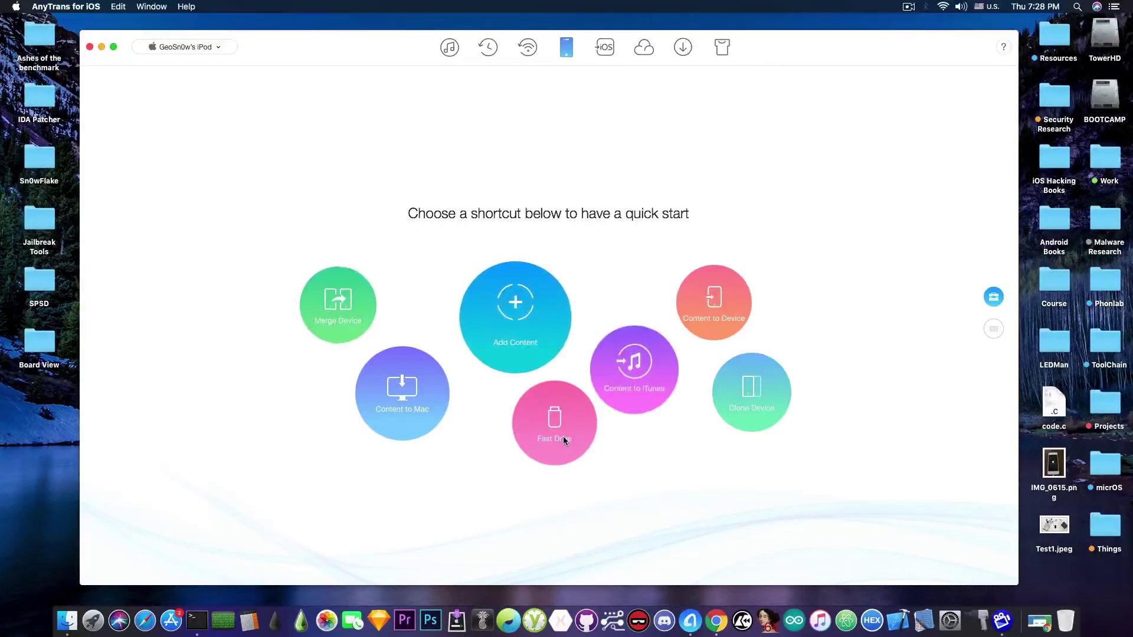
click(563, 437)
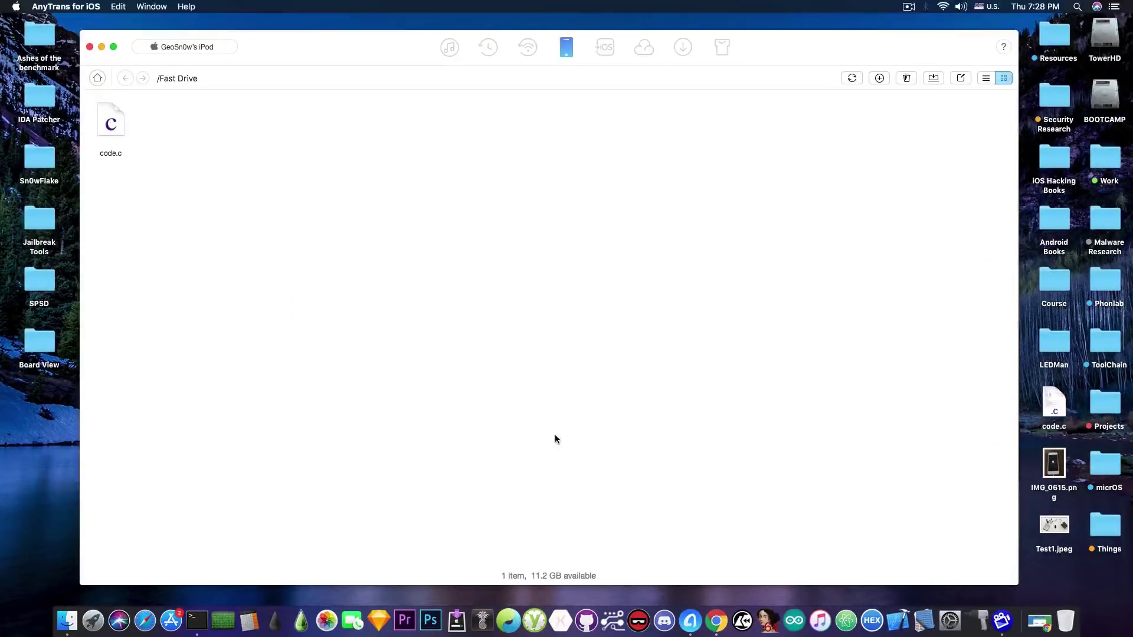
click(124, 125)
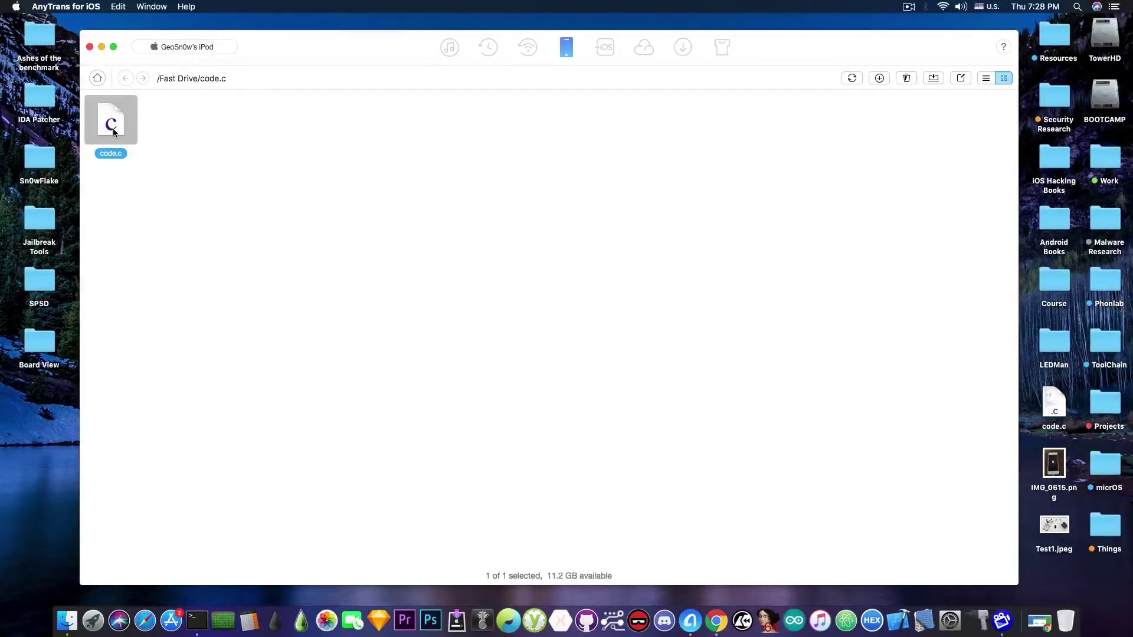
click(249, 272)
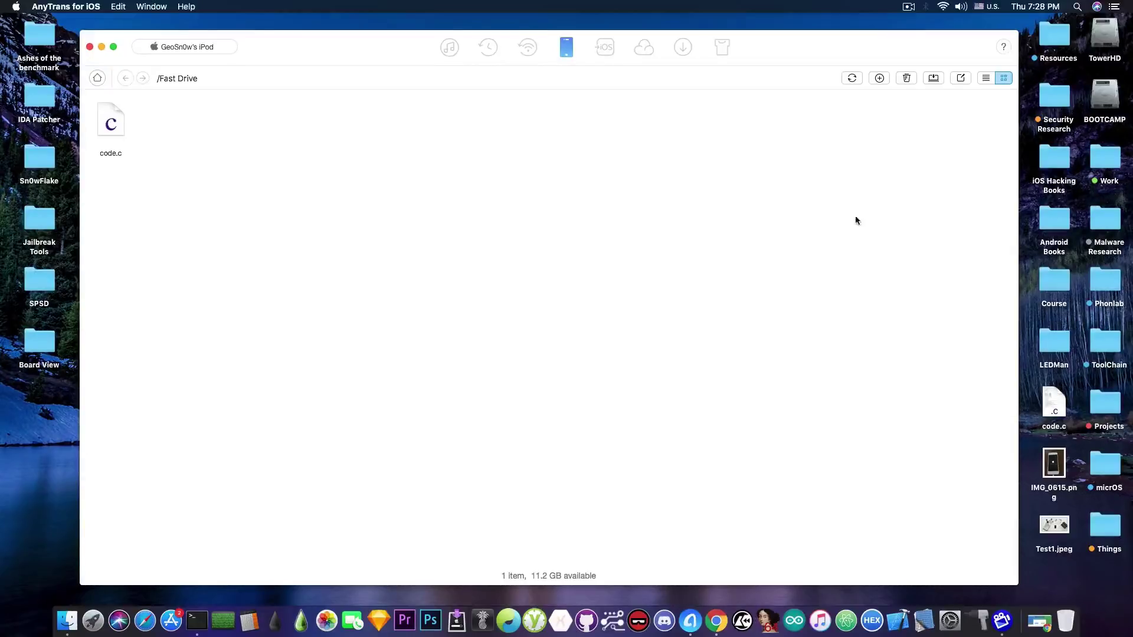
drag(91, 136, 40, 430)
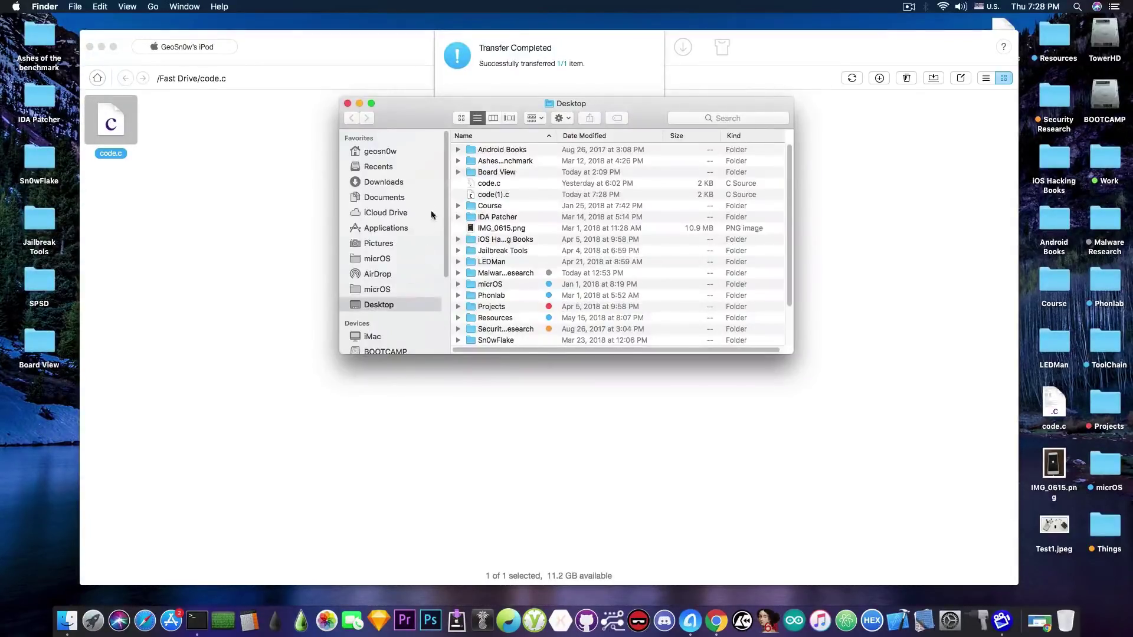
Close the Finder window and return AnyTrans to the iPod's quick-start shortcuts
key(cmd+w)
click(605, 51)
click(98, 77)
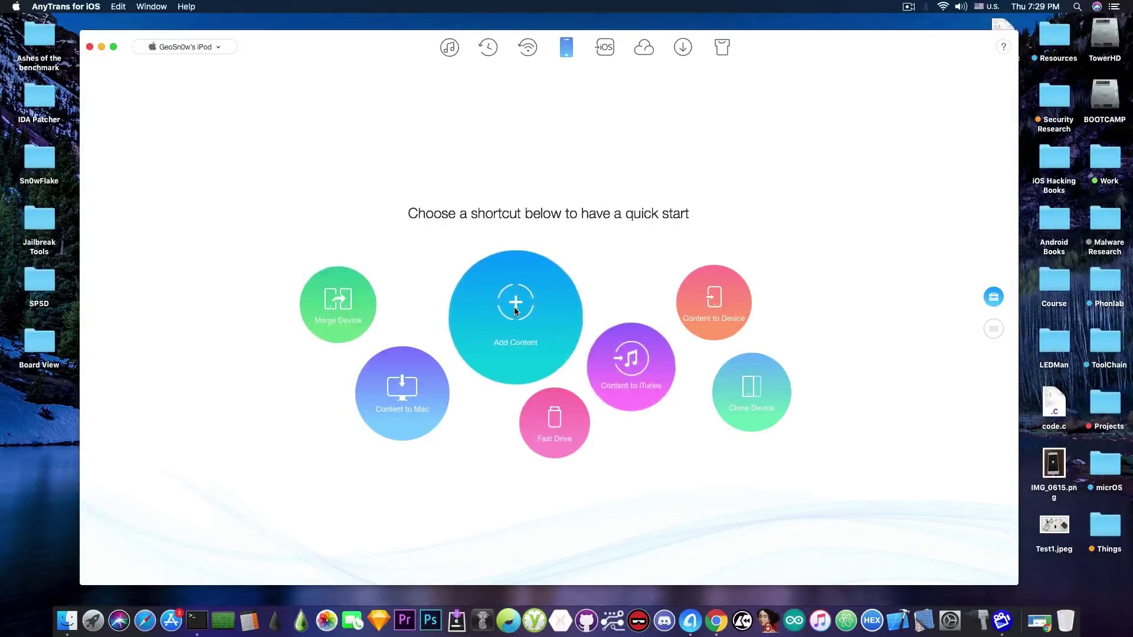
Add Test1.jpeg from the Desktop to the iPod, then close the Transfer Completed screen
click(515, 312)
scroll(744, 177, down, 5)
click(700, 160)
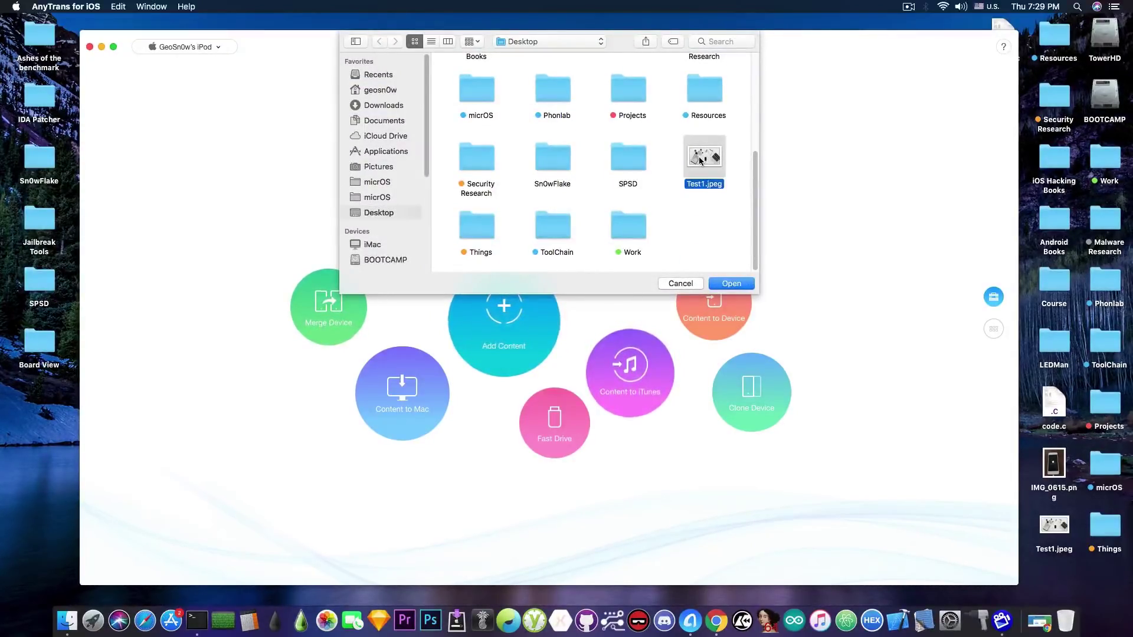
click(737, 286)
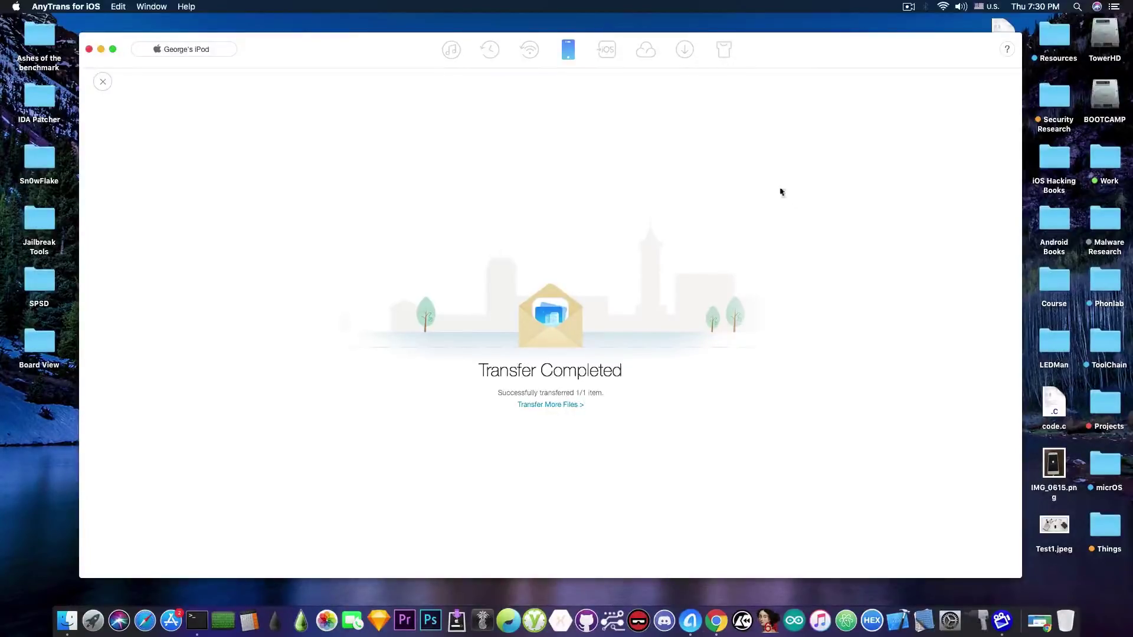
click(105, 84)
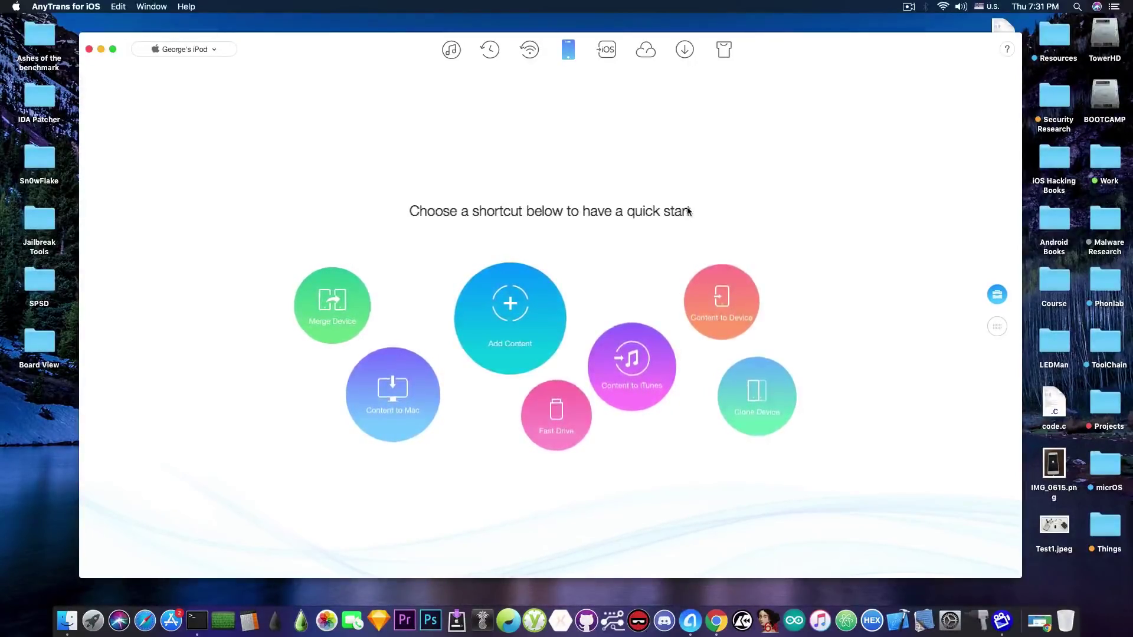
click(782, 397)
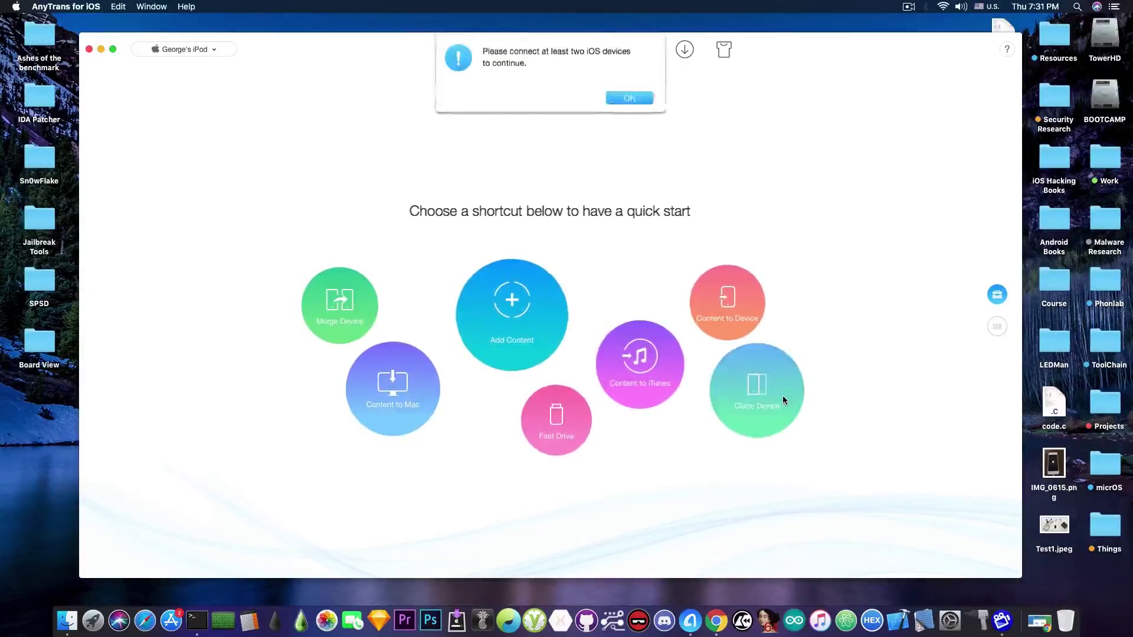
click(649, 97)
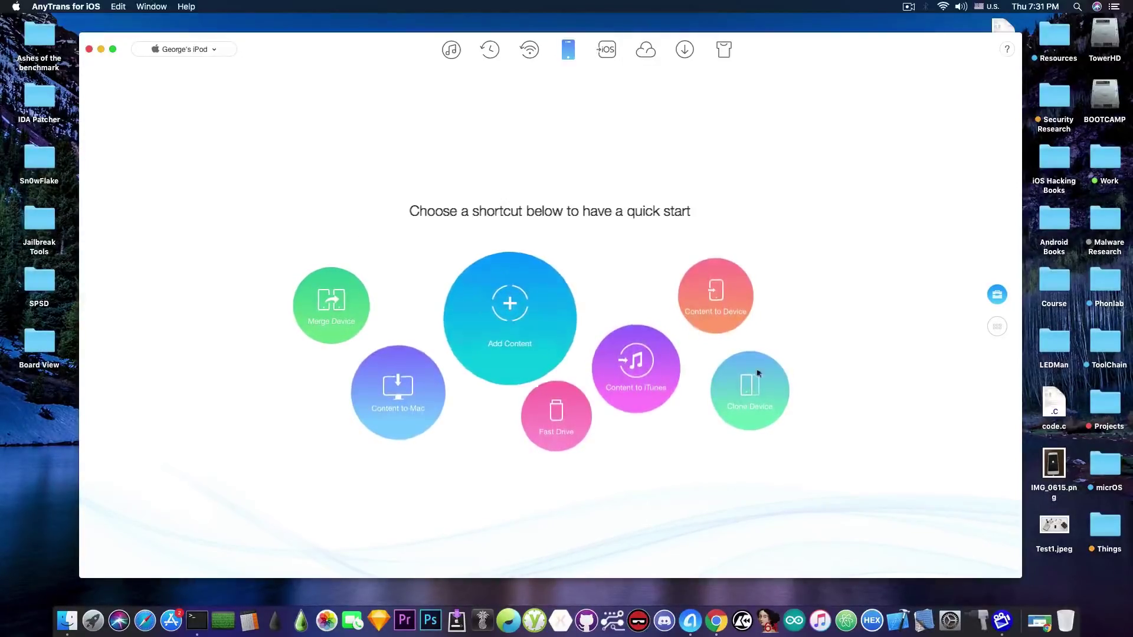
Browse the iPod's file system to DCIM/100APPLE and drag IMG_0008.JPG onto the Mac desktop
click(997, 327)
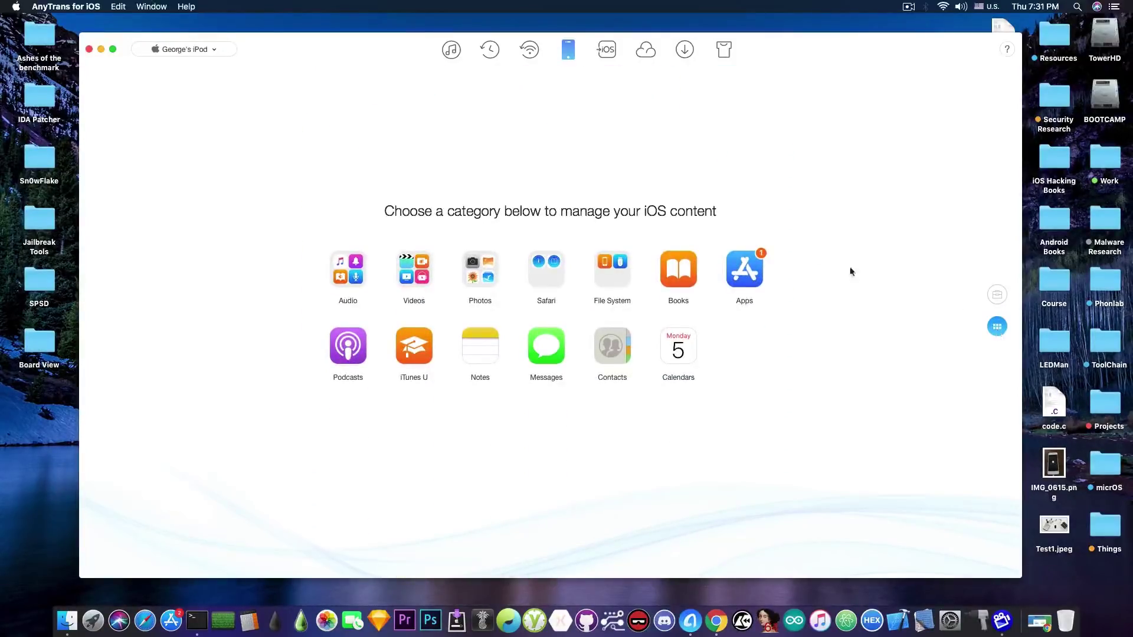
click(623, 292)
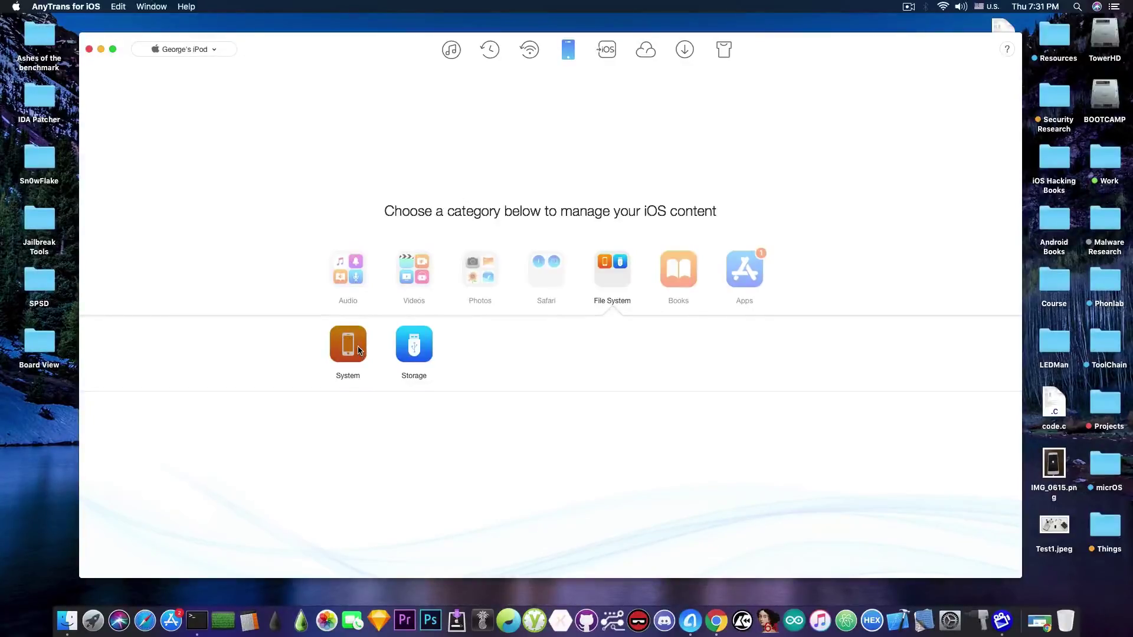
click(340, 357)
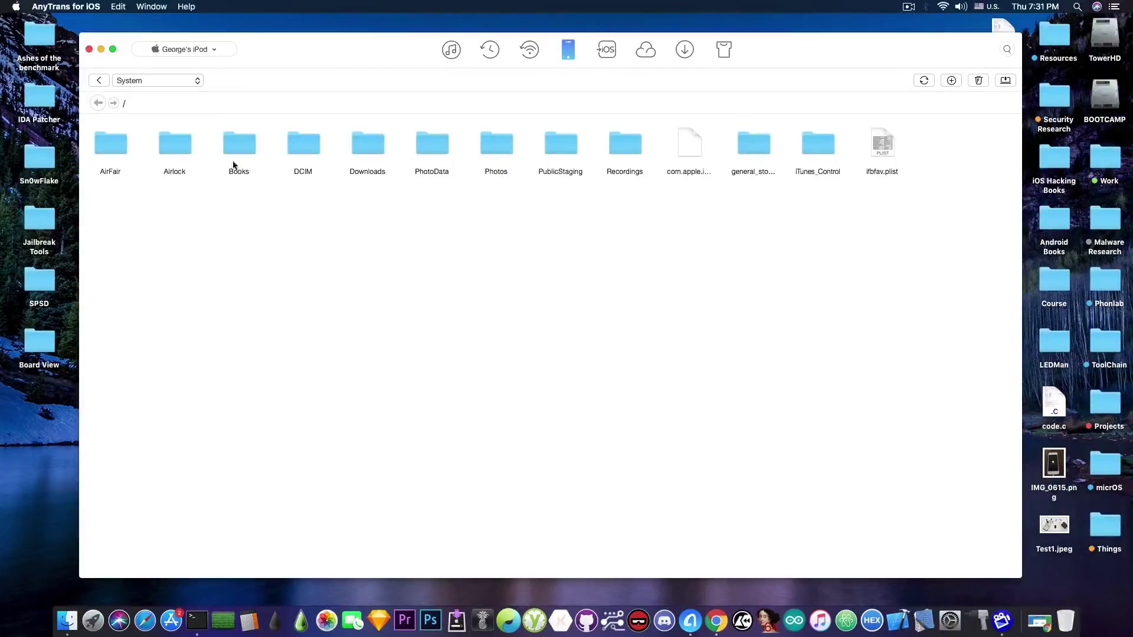
double_click(310, 149)
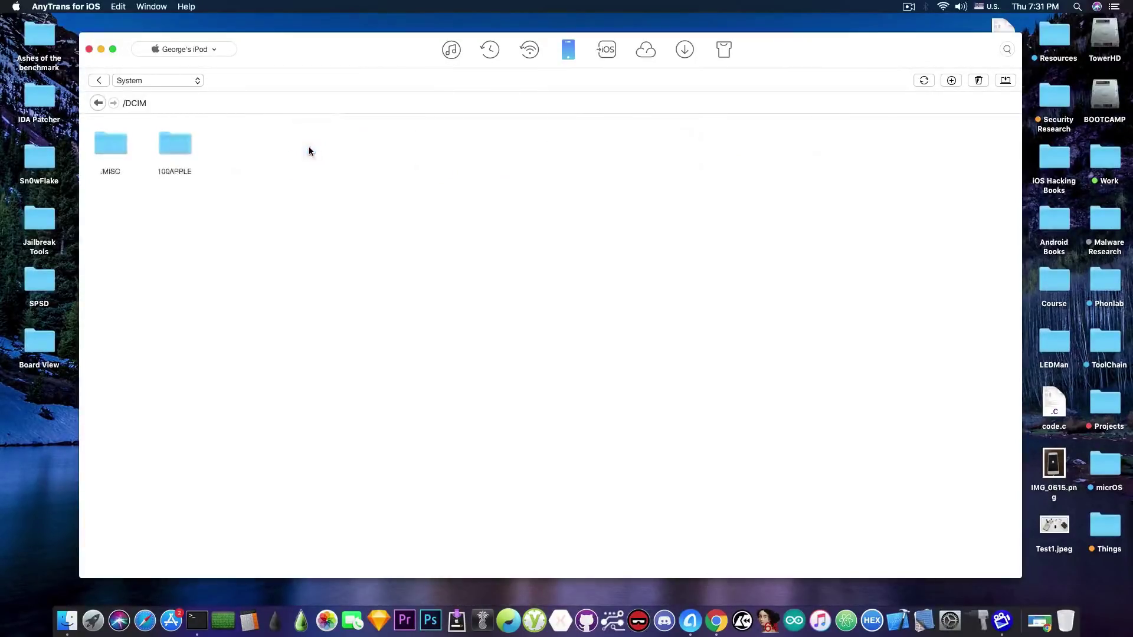
double_click(183, 141)
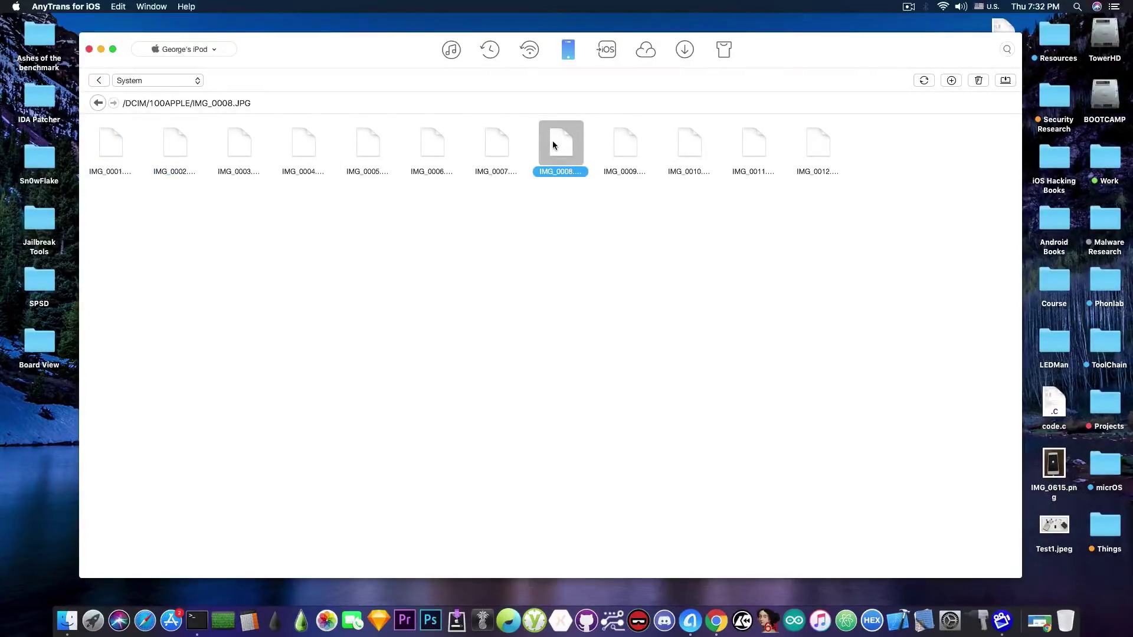
drag(553, 142, 44, 396)
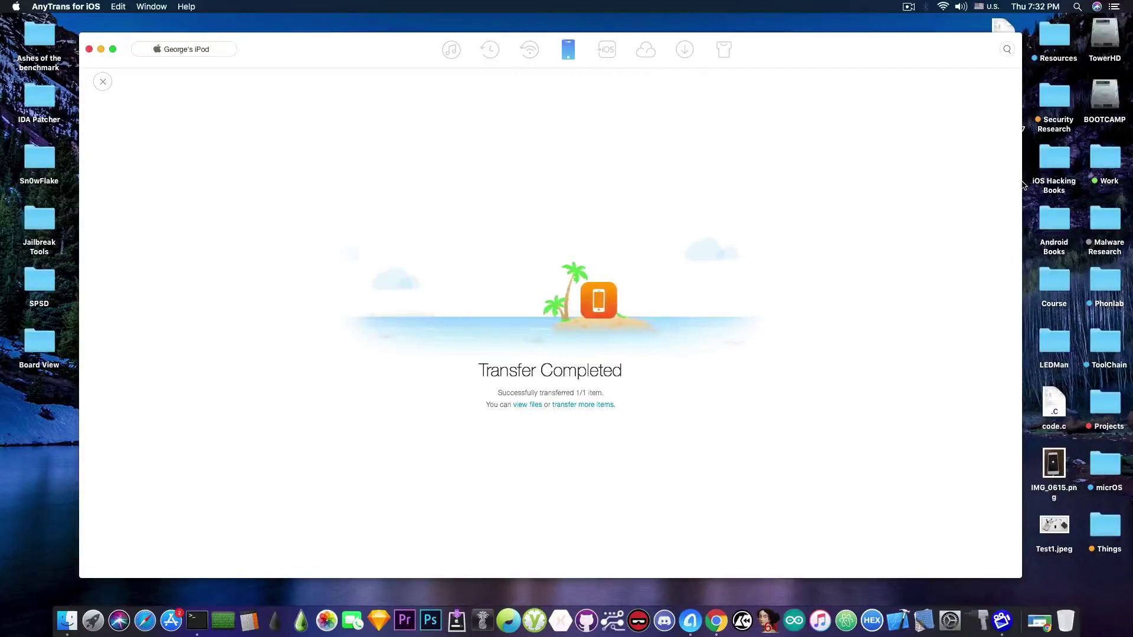
drag(1020, 184, 948, 171)
click(1004, 125)
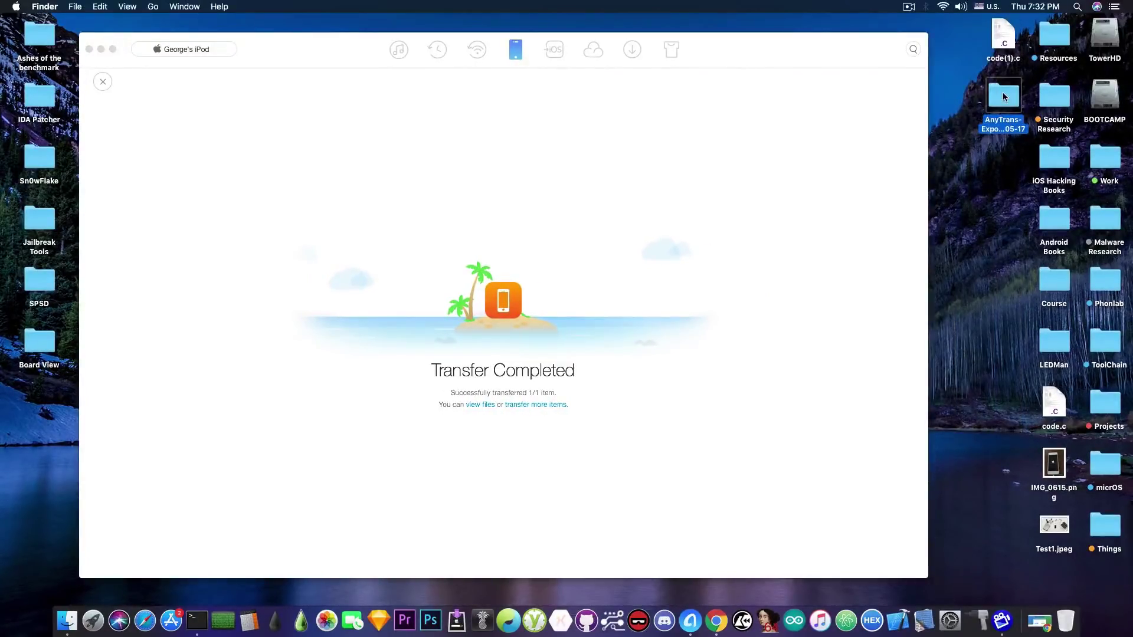
double_click(1003, 96)
double_click(485, 156)
click(489, 152)
double_click(489, 152)
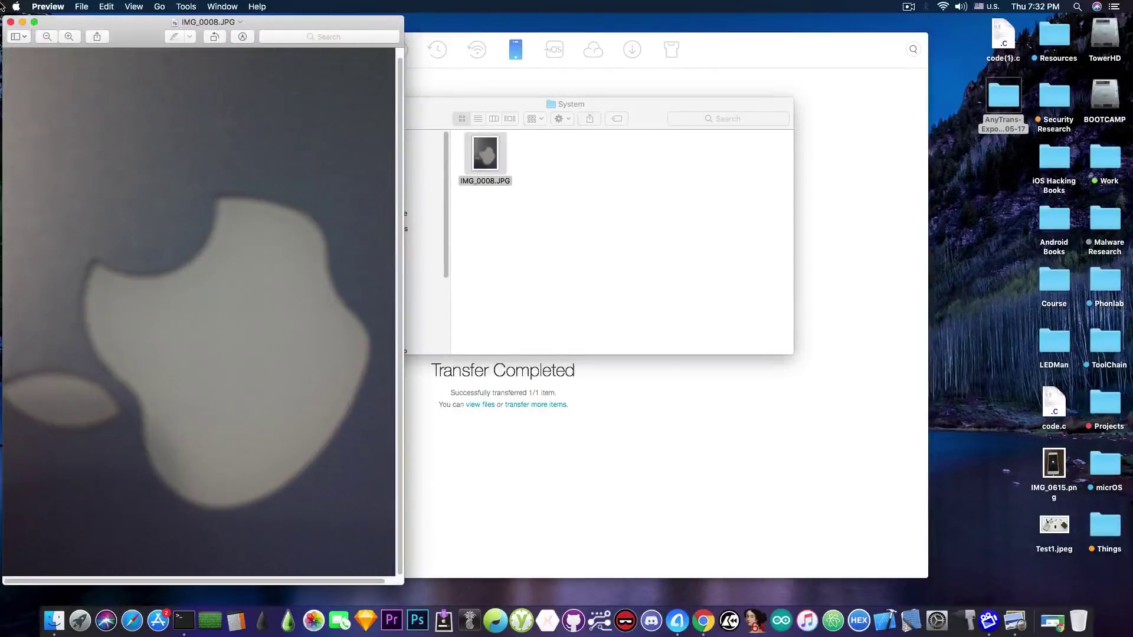
click(10, 22)
click(344, 104)
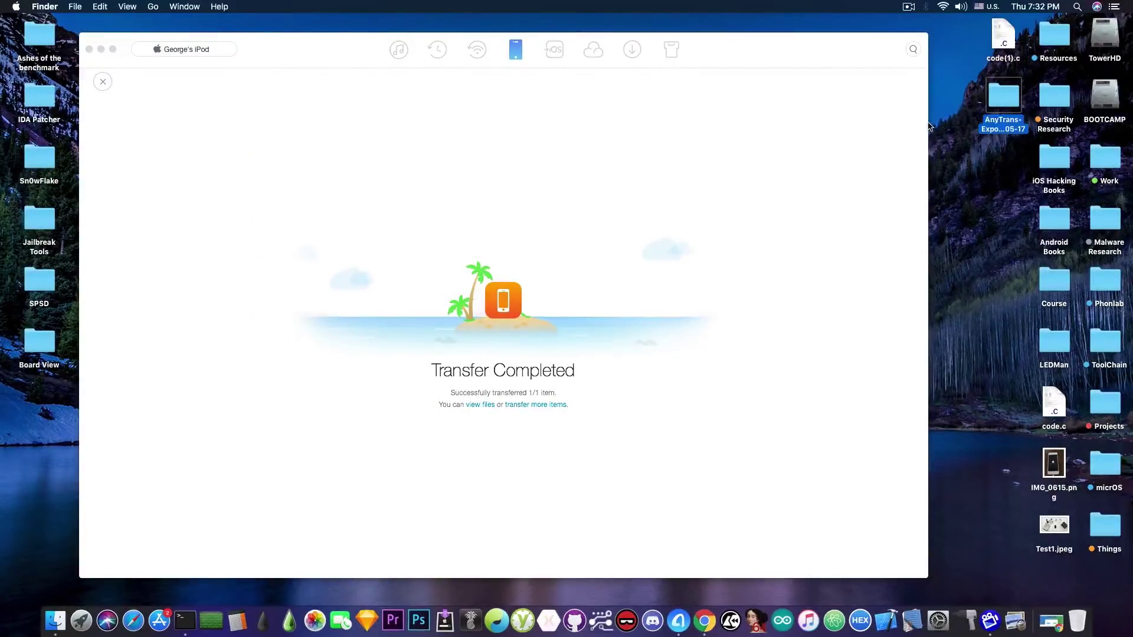
click(859, 48)
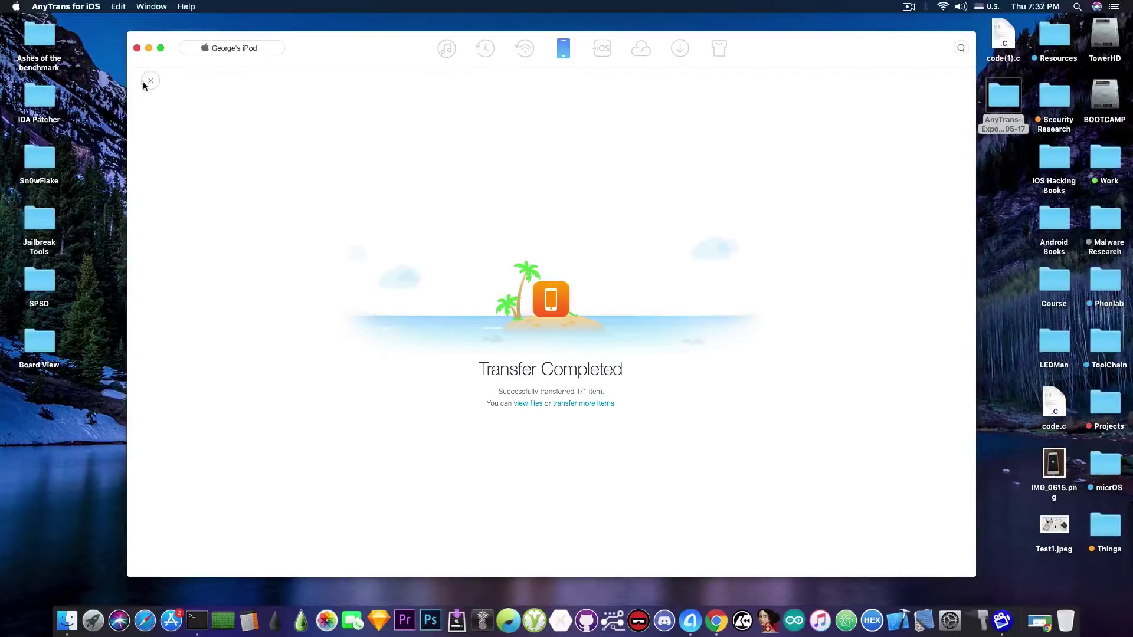
Close Transfer Completed, navigate back to the iPod's root folder, and open iOS Mover
click(150, 78)
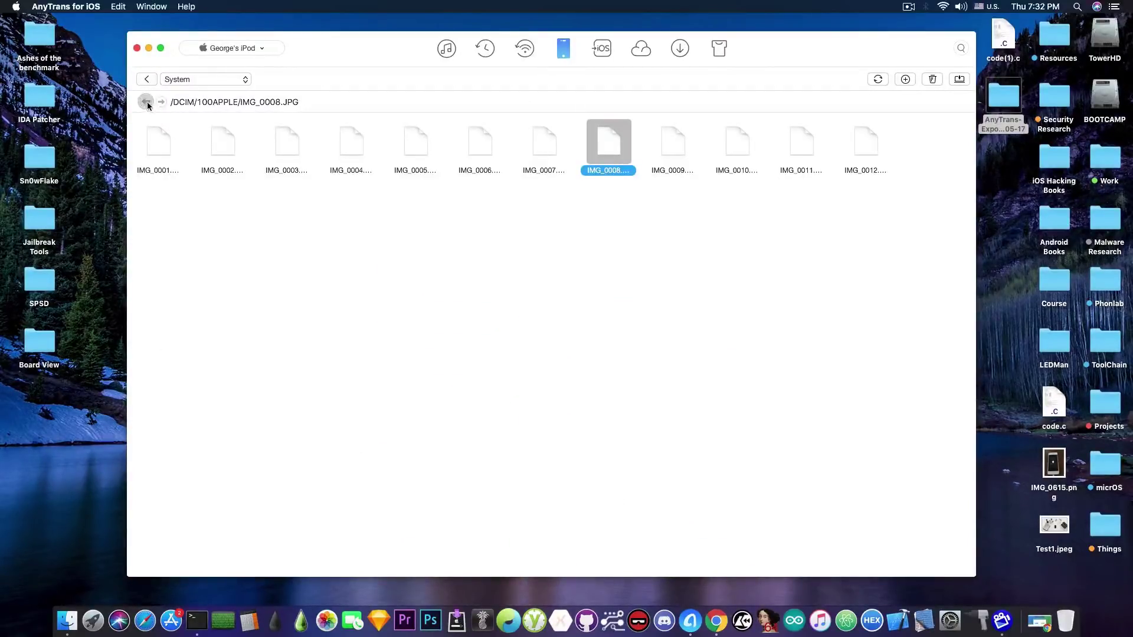
click(147, 103)
click(147, 102)
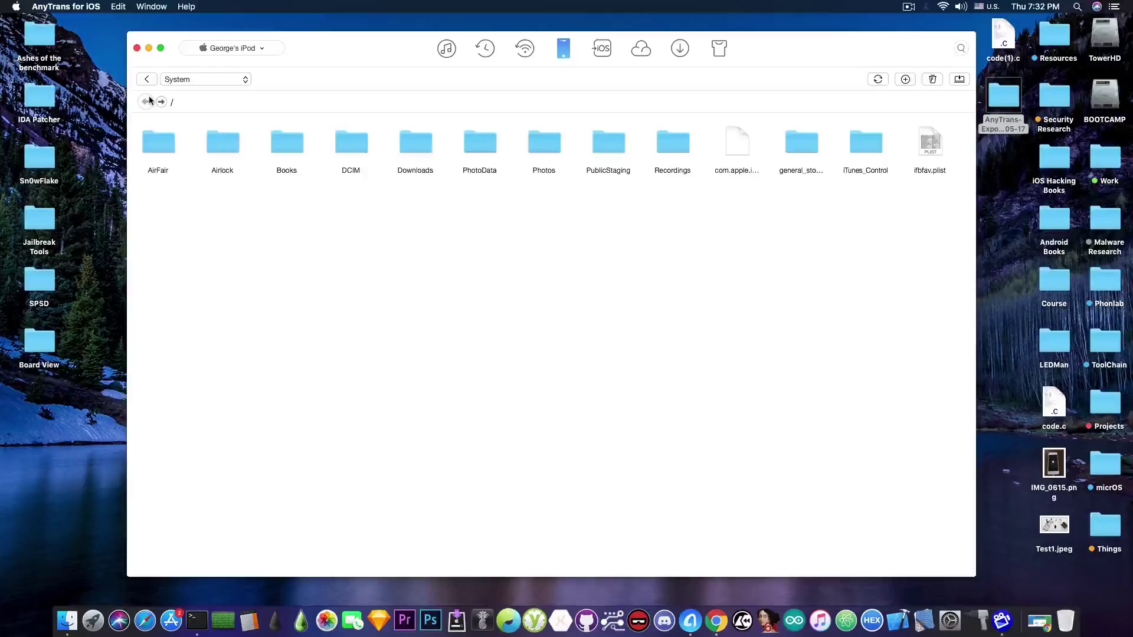
mouse_move(373, 37)
mouse_down()
mouse_move(388, 46)
mouse_move(377, 40)
mouse_up()
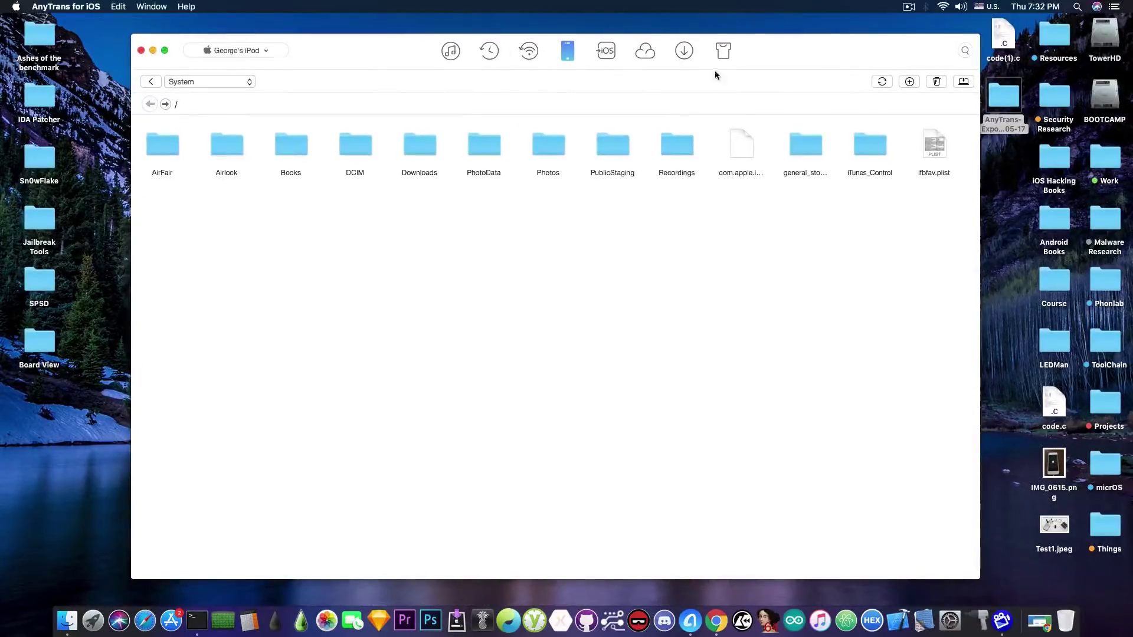
click(607, 52)
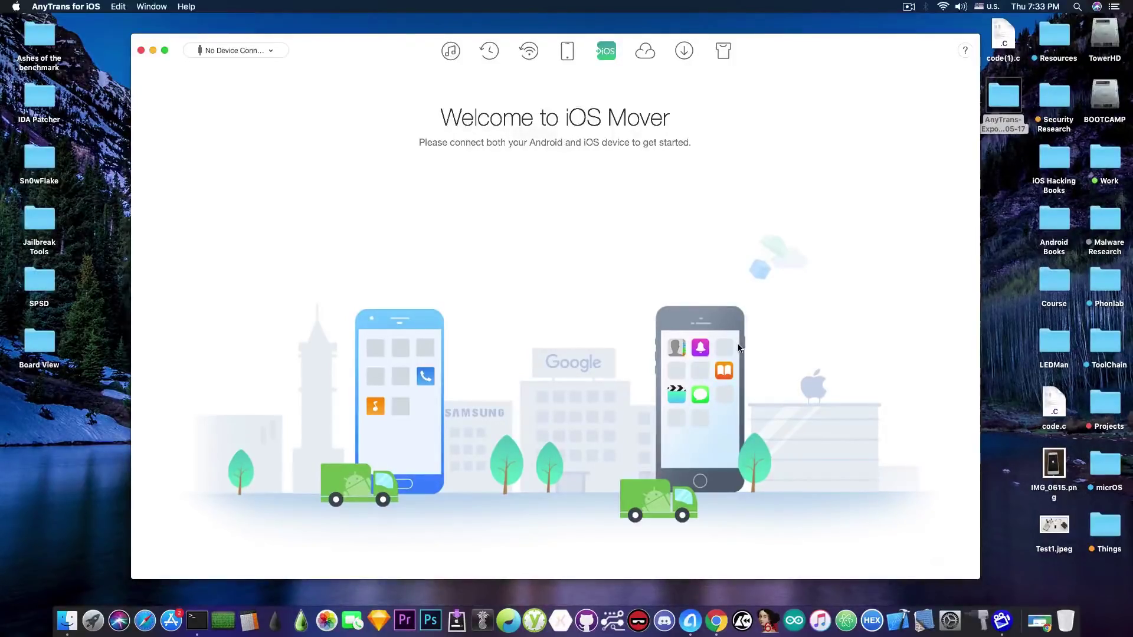
Visit iCloud Manager and Media Downloader, ending on the Choose Your AnyTrans Appearance page
click(648, 53)
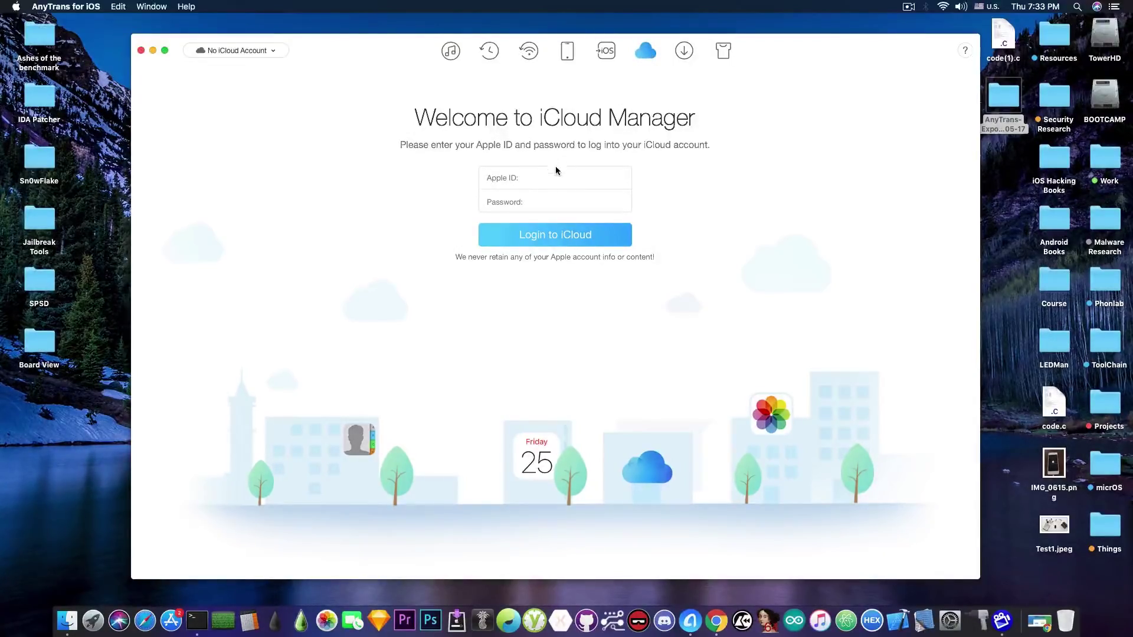
click(546, 199)
click(683, 51)
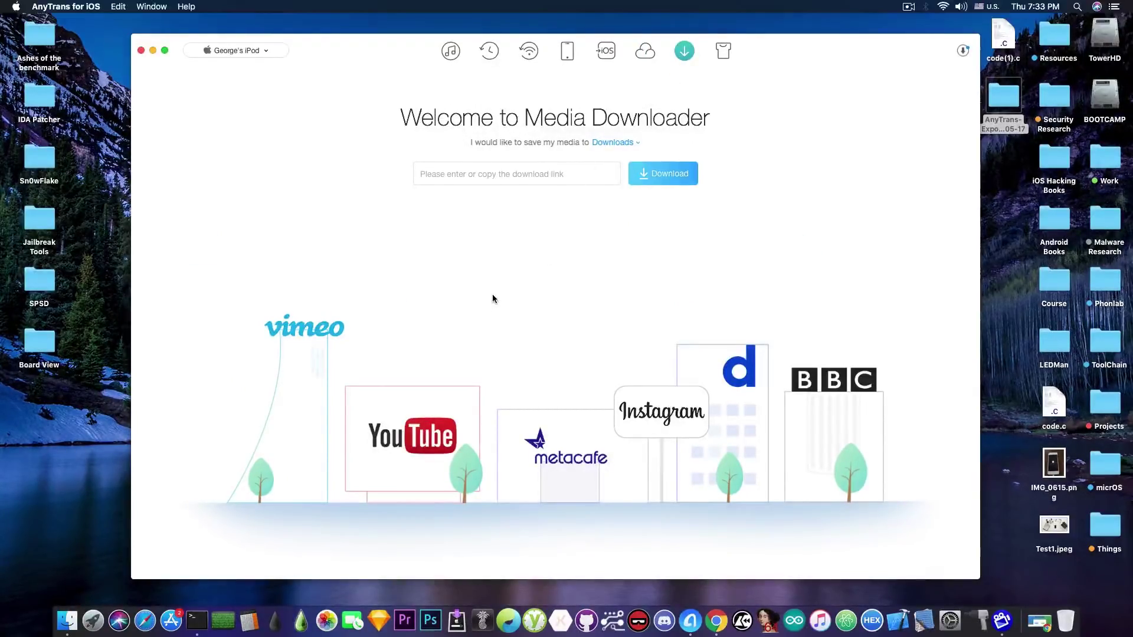
click(721, 52)
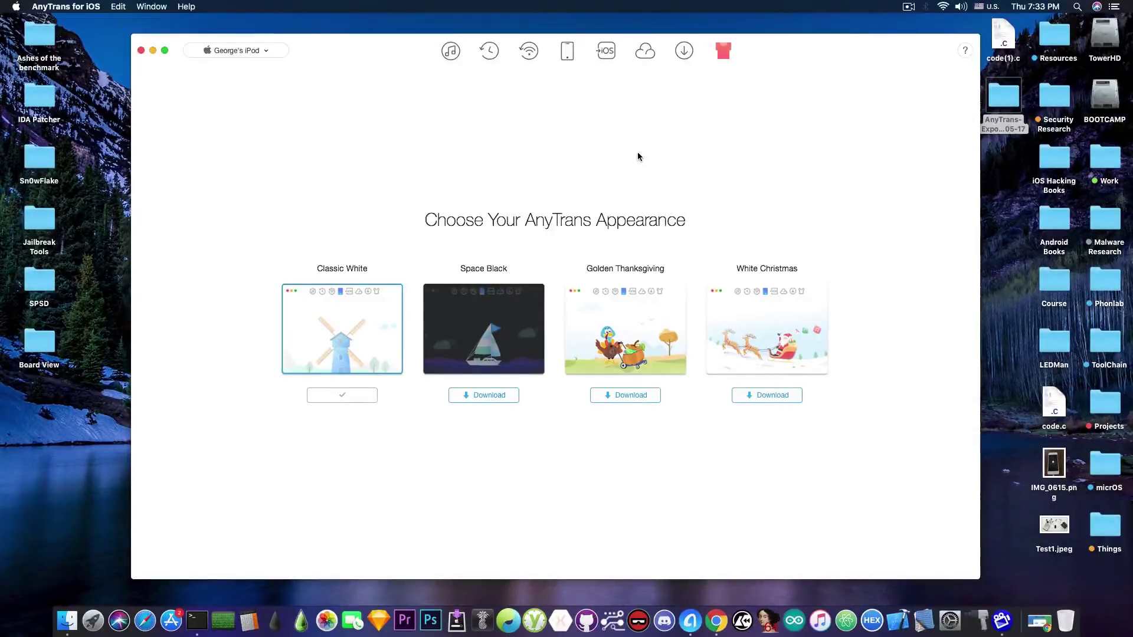
Go back to the appearance theme chooser and start downloading the Space Black theme
click(450, 52)
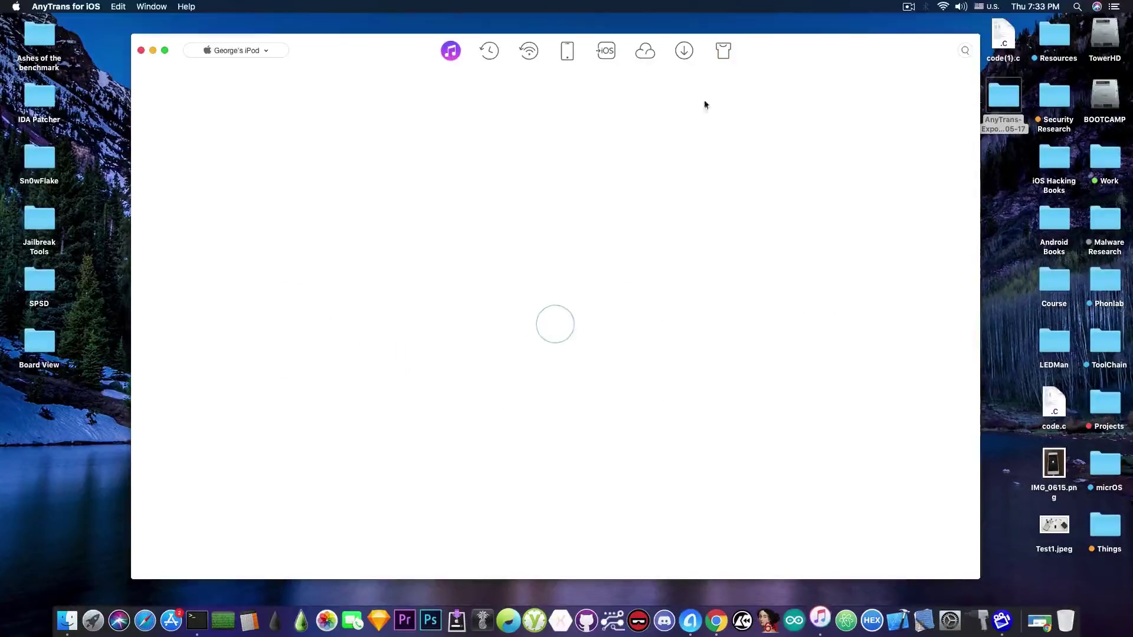
click(724, 52)
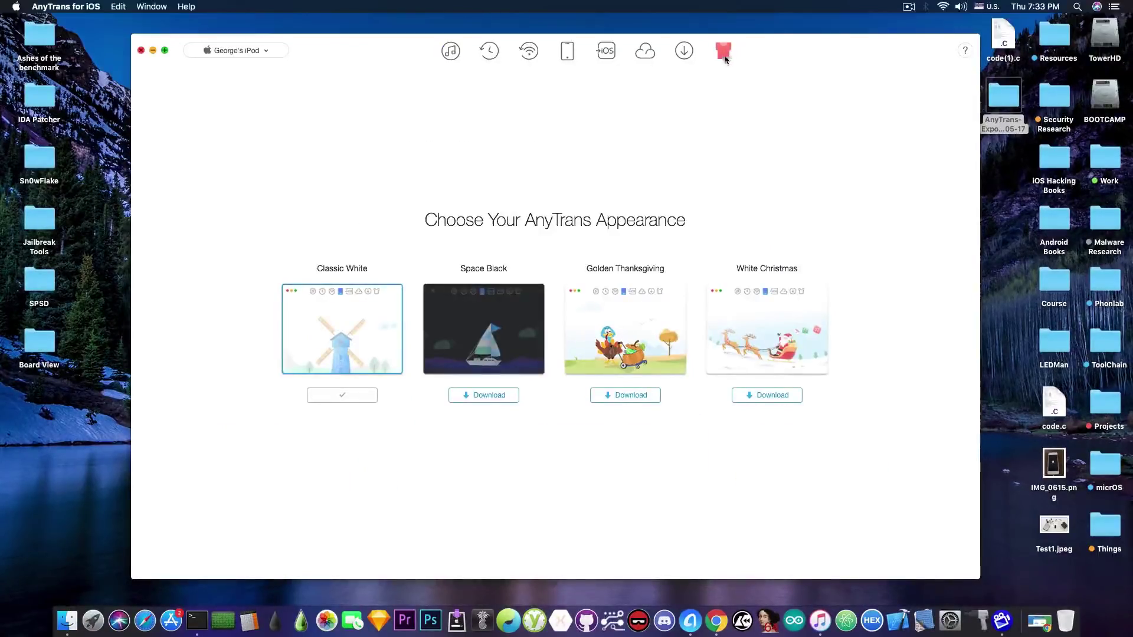
click(499, 394)
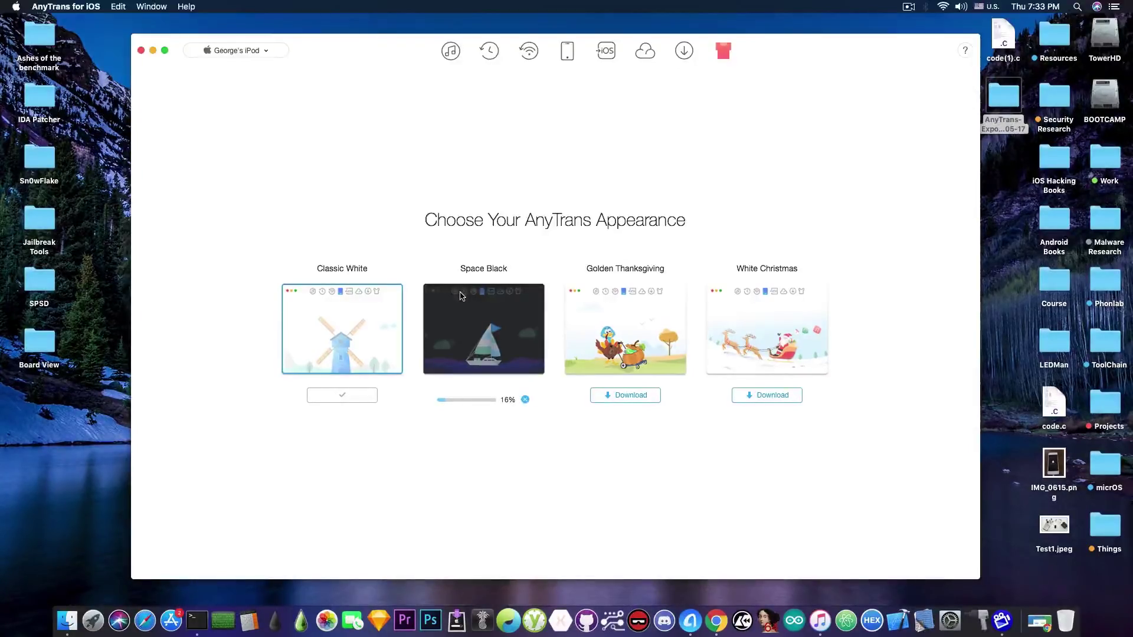
Bring Chrome back and scroll through the AnyTrans online guide page
click(1040, 620)
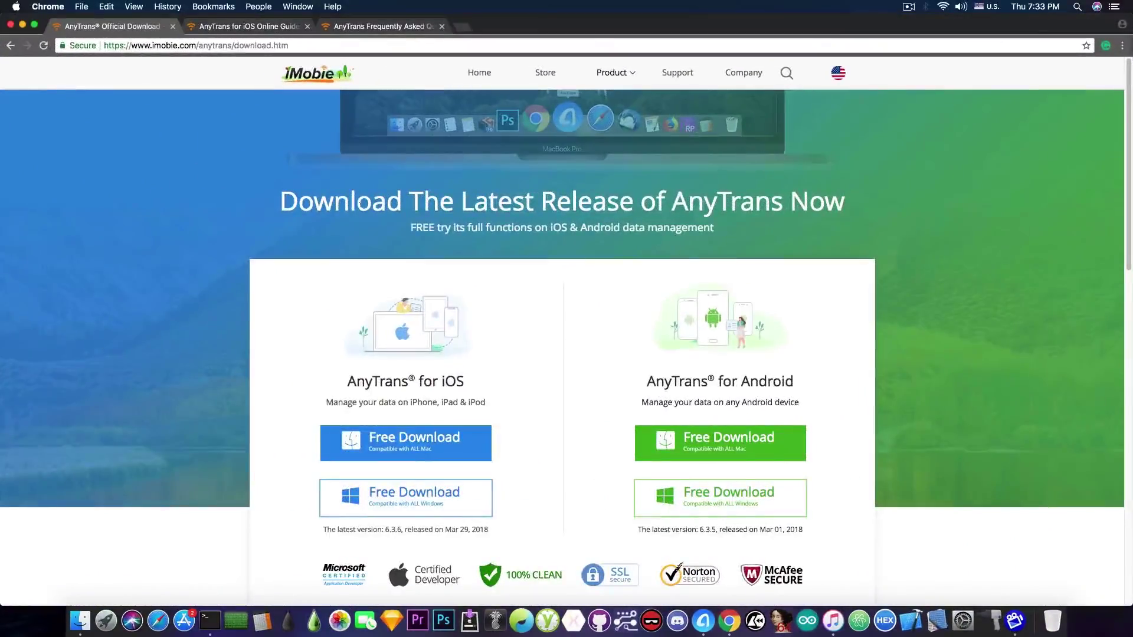
click(260, 29)
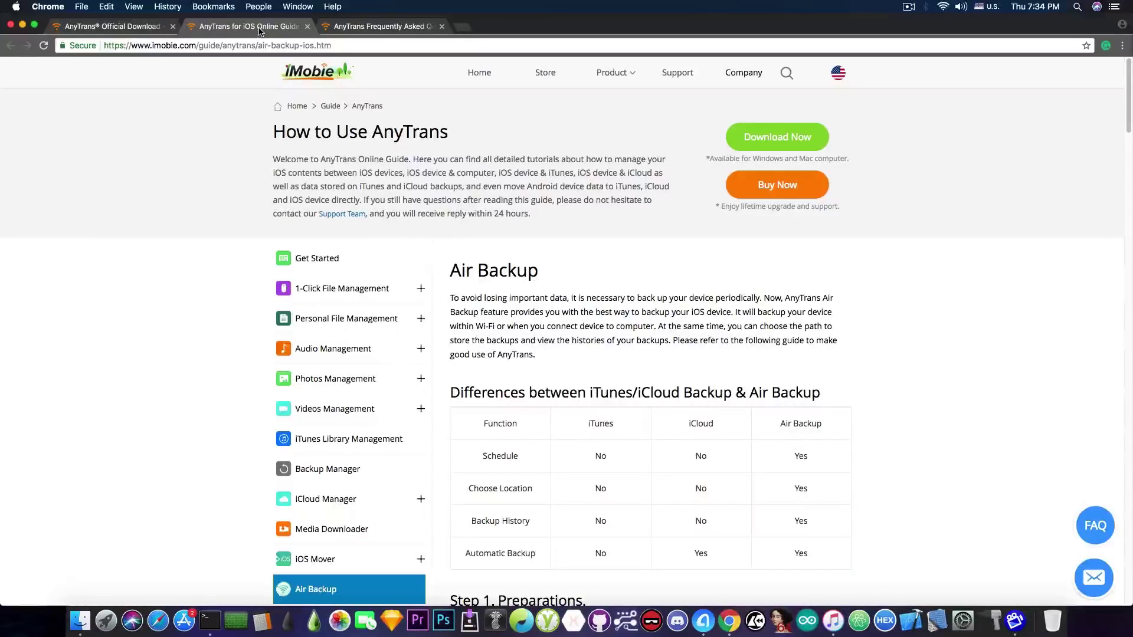
scroll(657, 185, down, 6)
scroll(657, 185, down, 18)
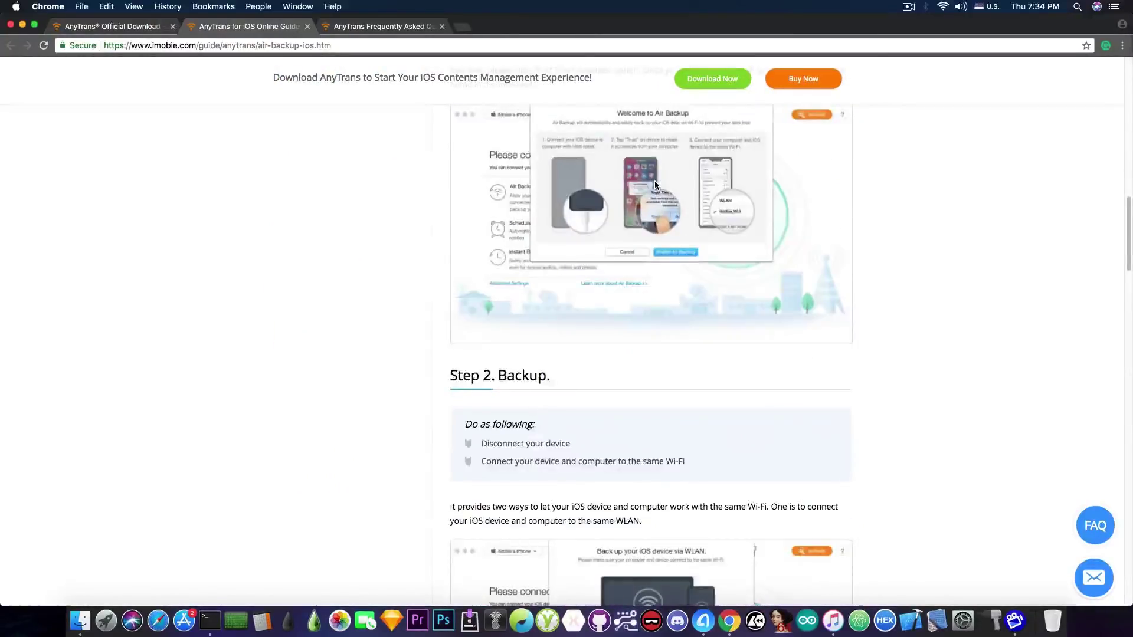
scroll(654, 186, down, 20)
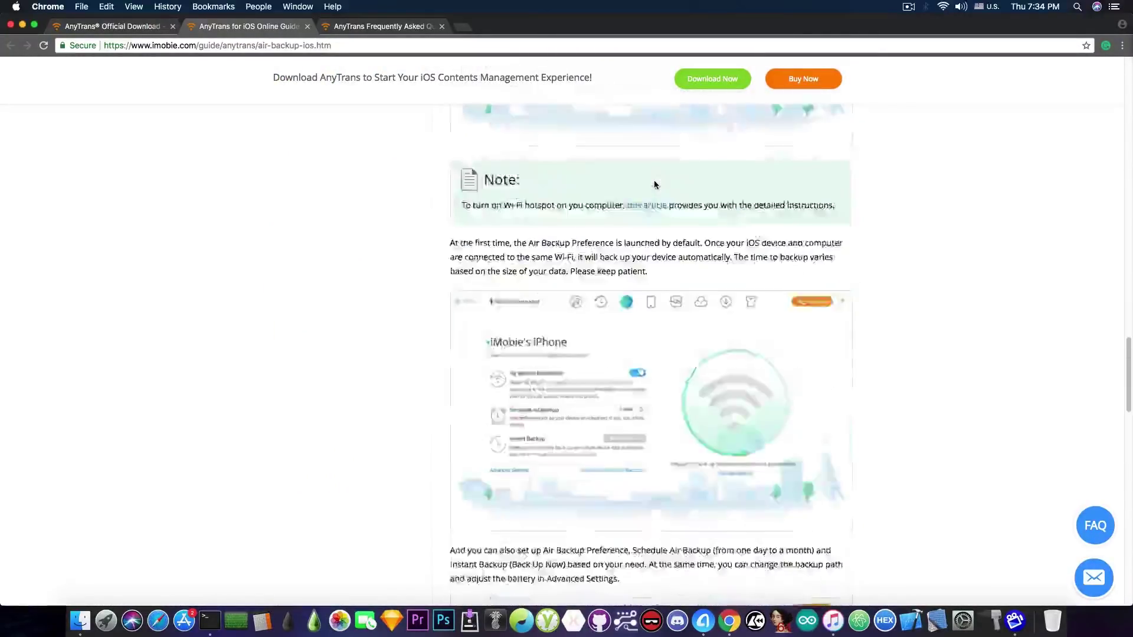
scroll(654, 184, down, 20)
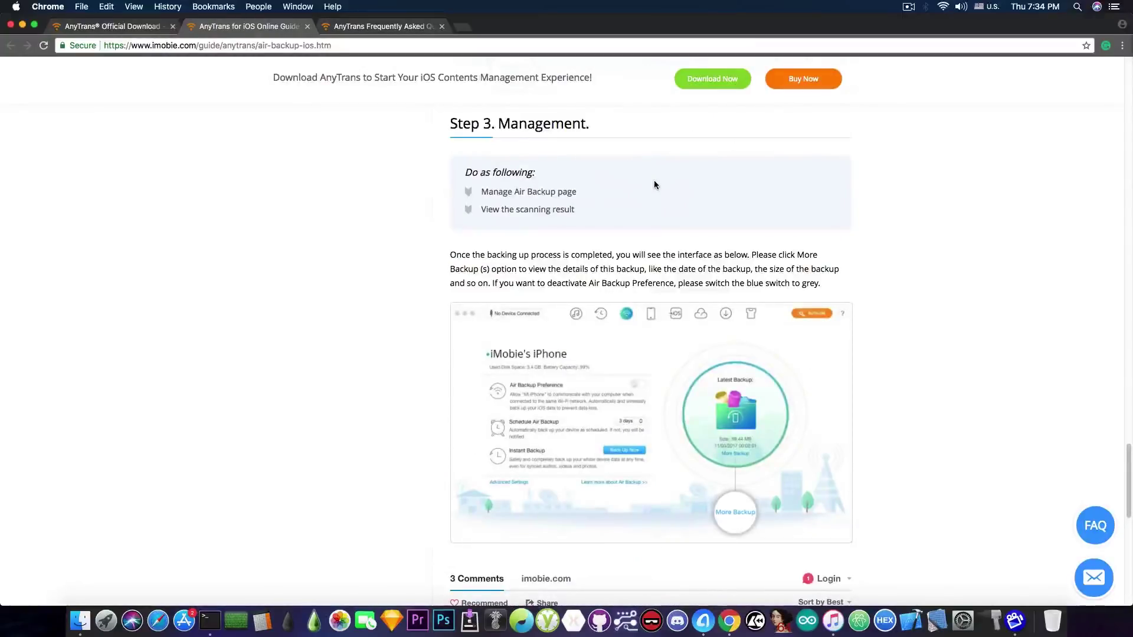
scroll(653, 185, up, 20)
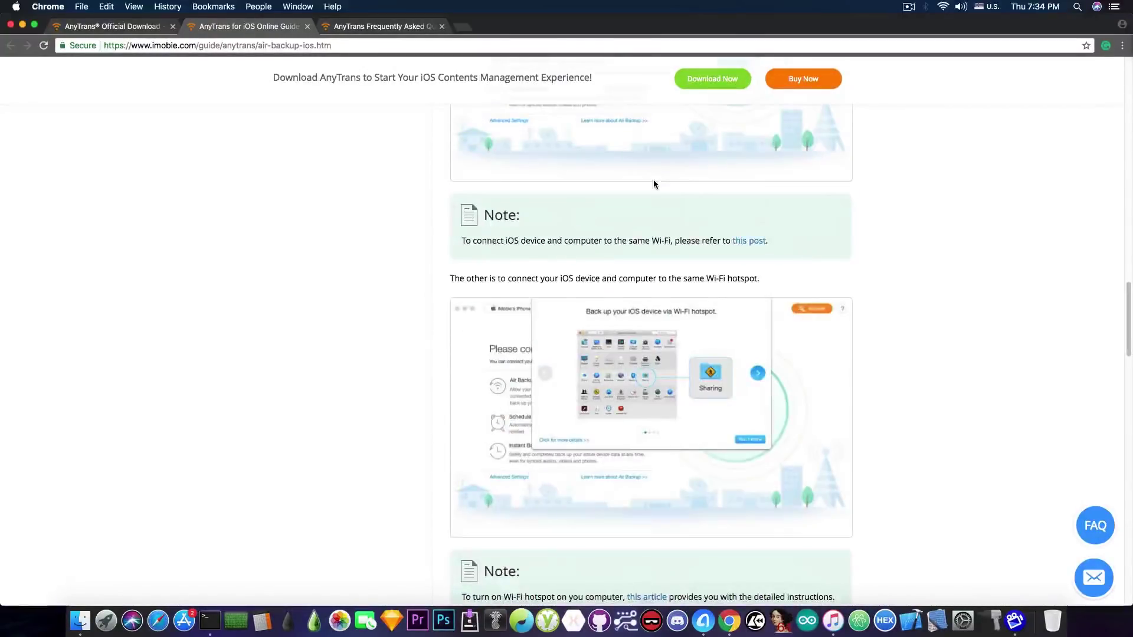
scroll(653, 180, up, 10)
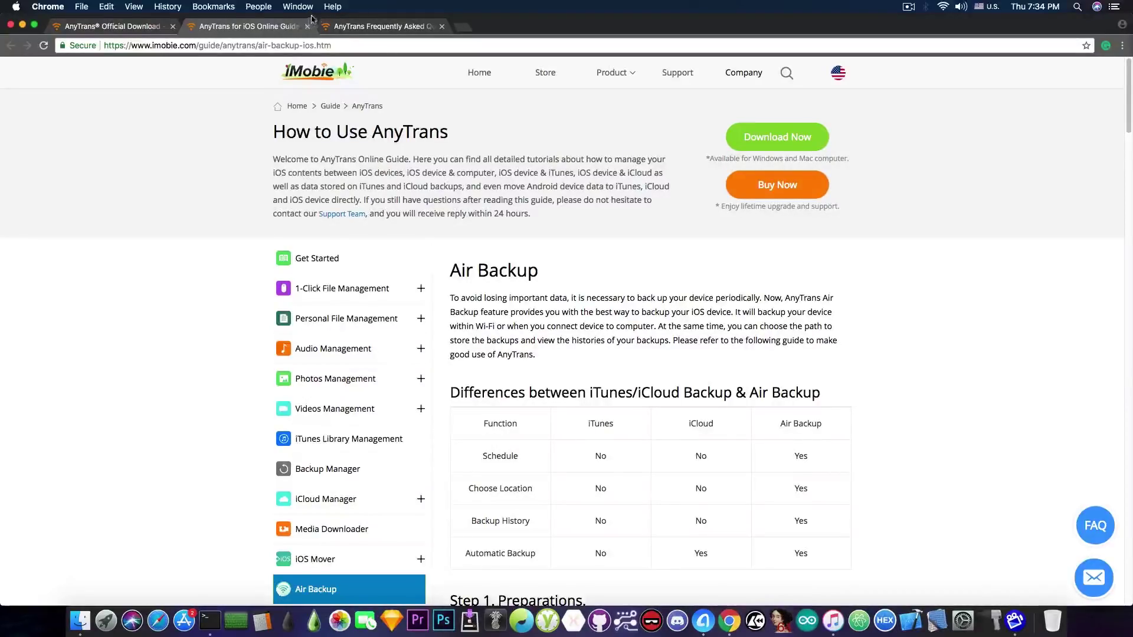
Scroll through the questions and answers on the AnyTrans FAQ page
click(382, 26)
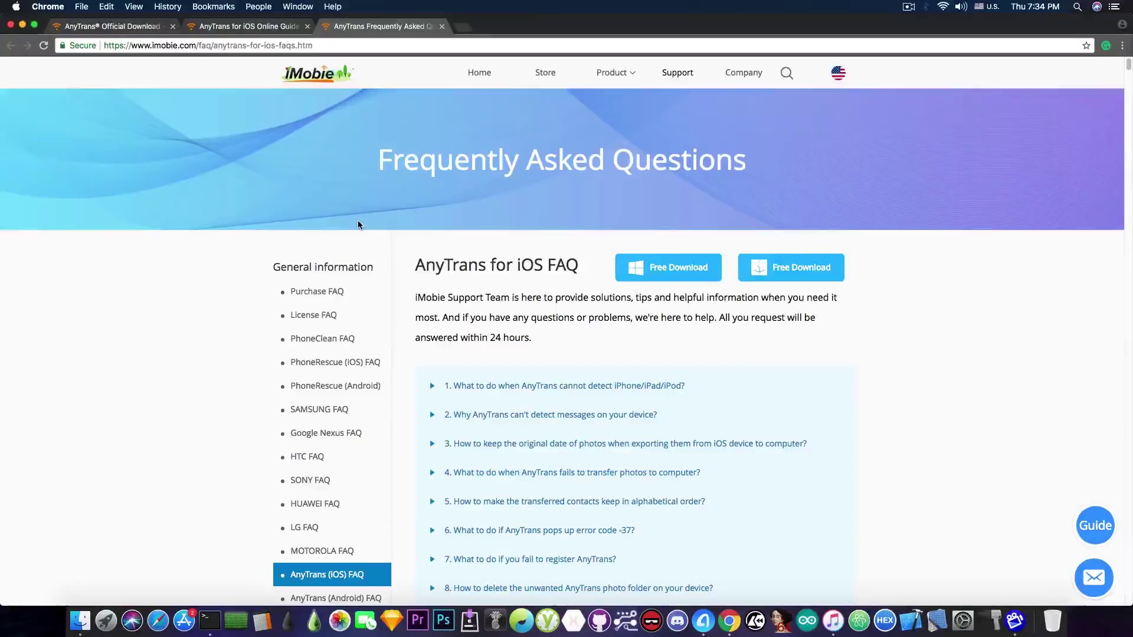
scroll(534, 204, down, 10)
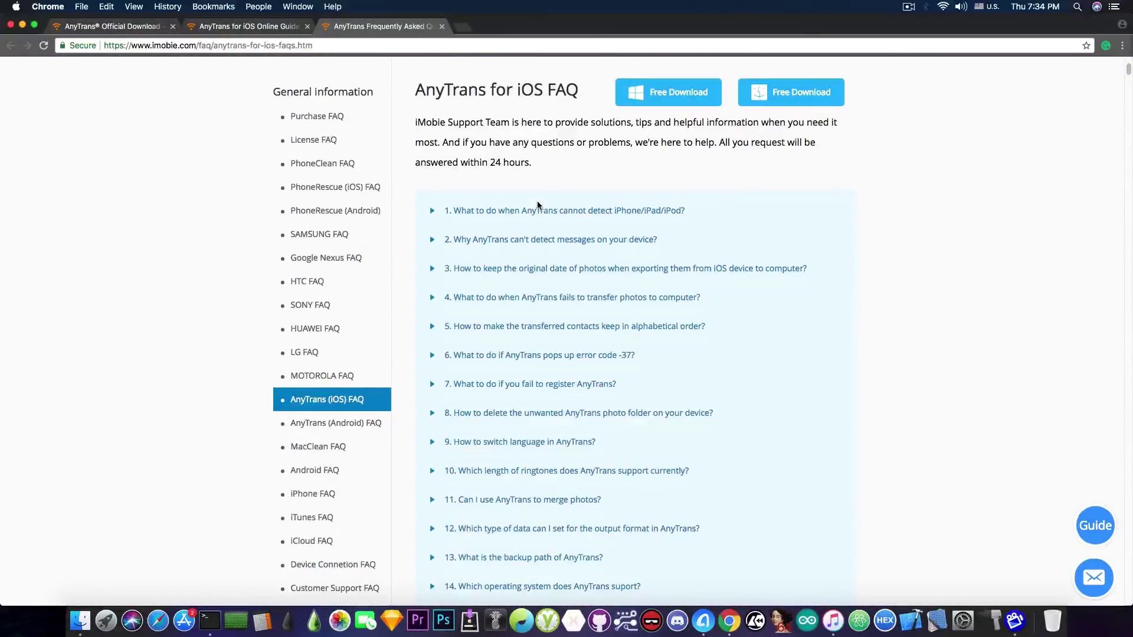
scroll(536, 200, down, 15)
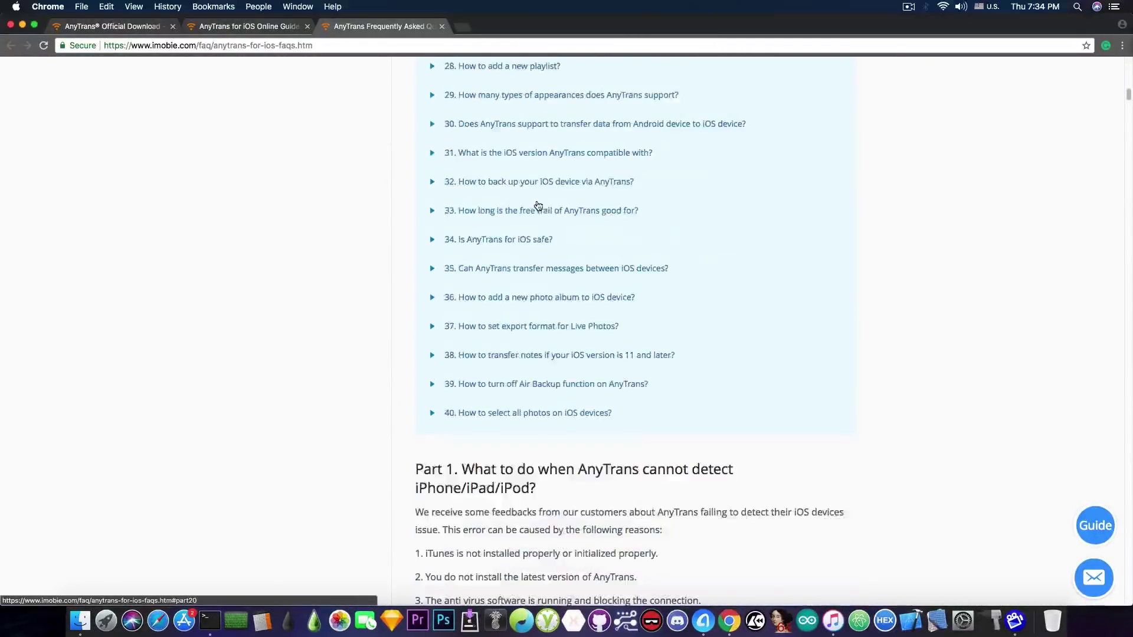
scroll(537, 200, down, 6)
scroll(533, 197, down, 5)
scroll(526, 196, up, 8)
scroll(526, 198, down, 12)
scroll(528, 195, up, 20)
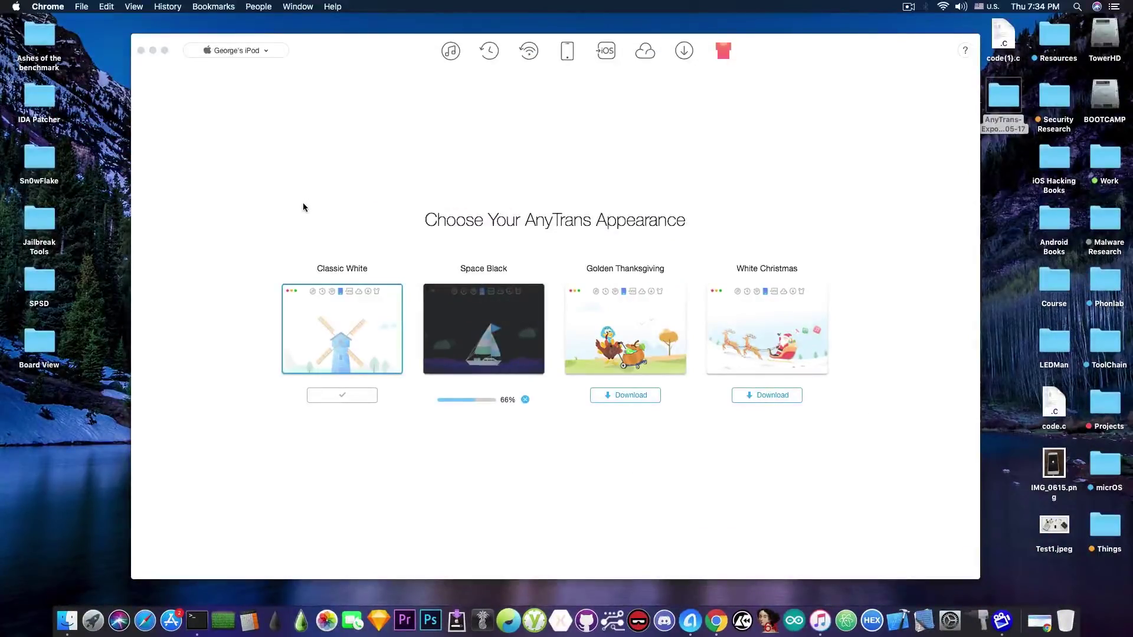
Look at the language choices in the AnyTrans menu, then close them
click(303, 195)
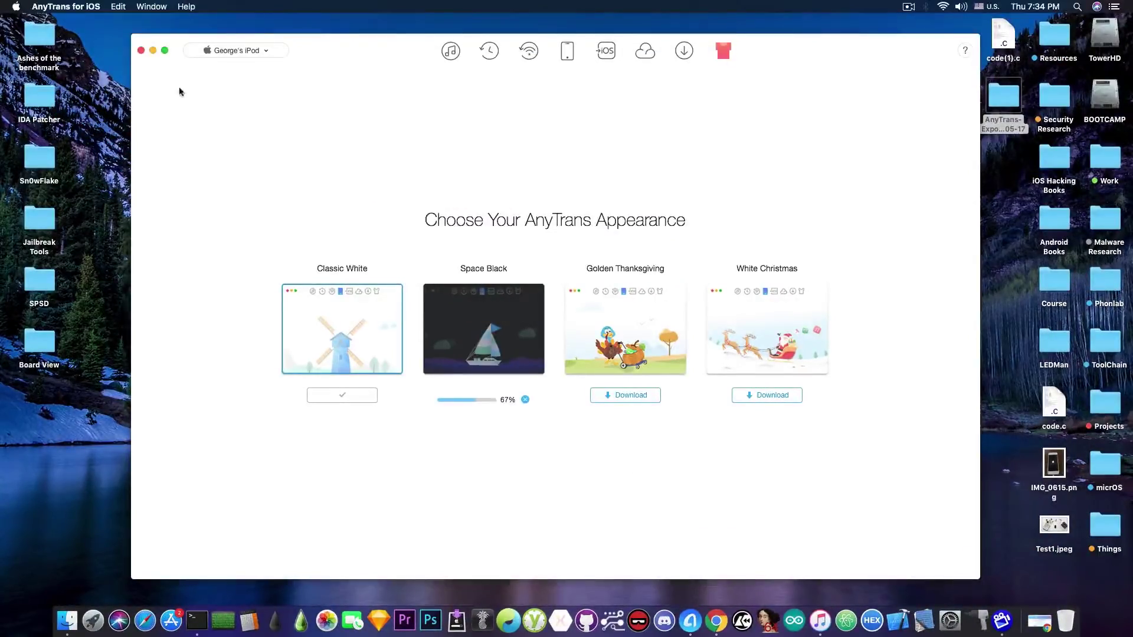
click(66, 6)
click(93, 39)
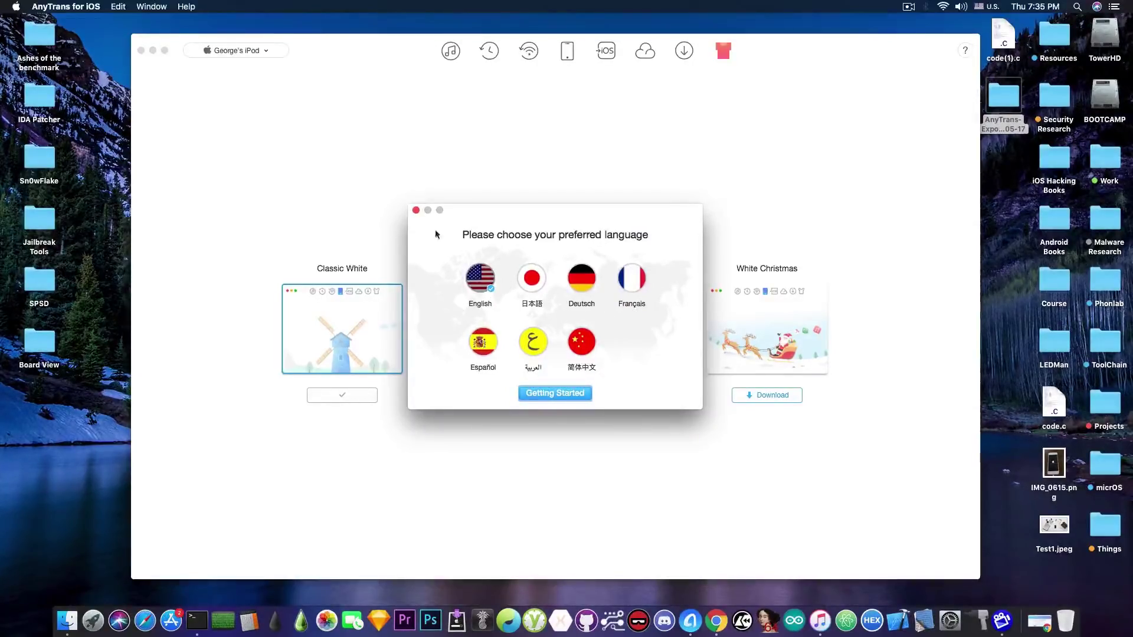
click(416, 210)
Check for updates and confirm version 6.3.6 is up to date
click(66, 7)
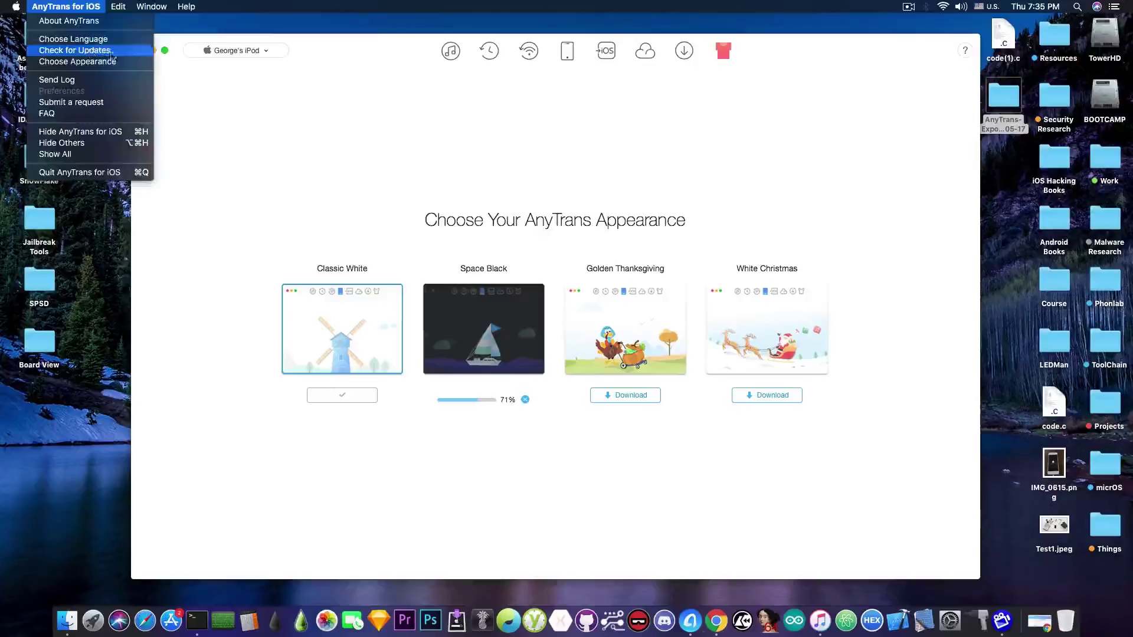
click(131, 53)
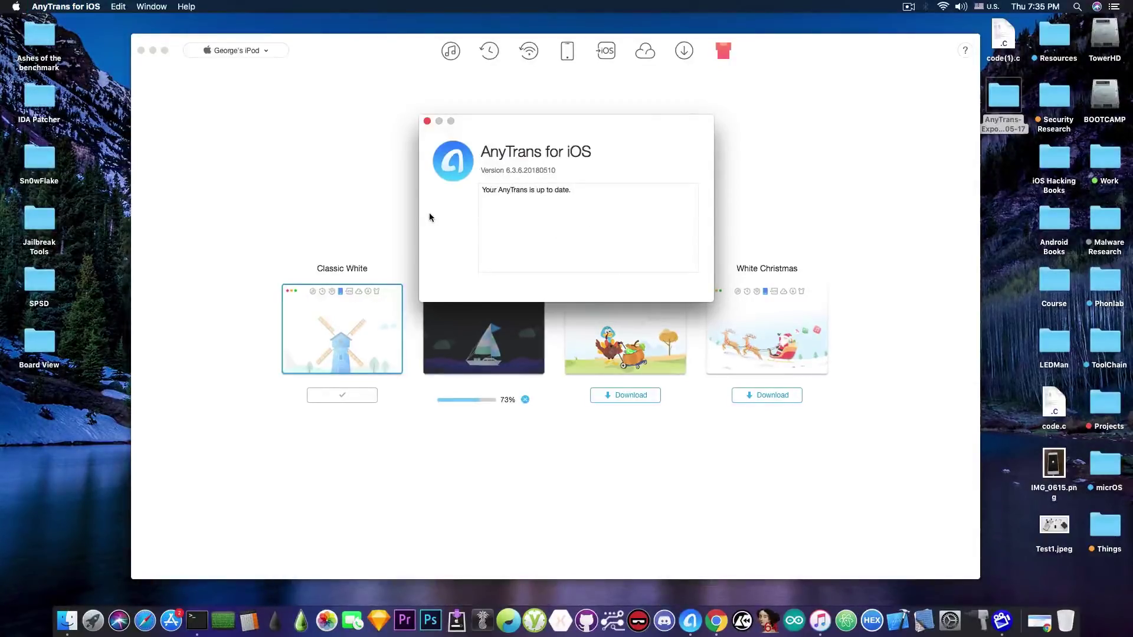
click(427, 121)
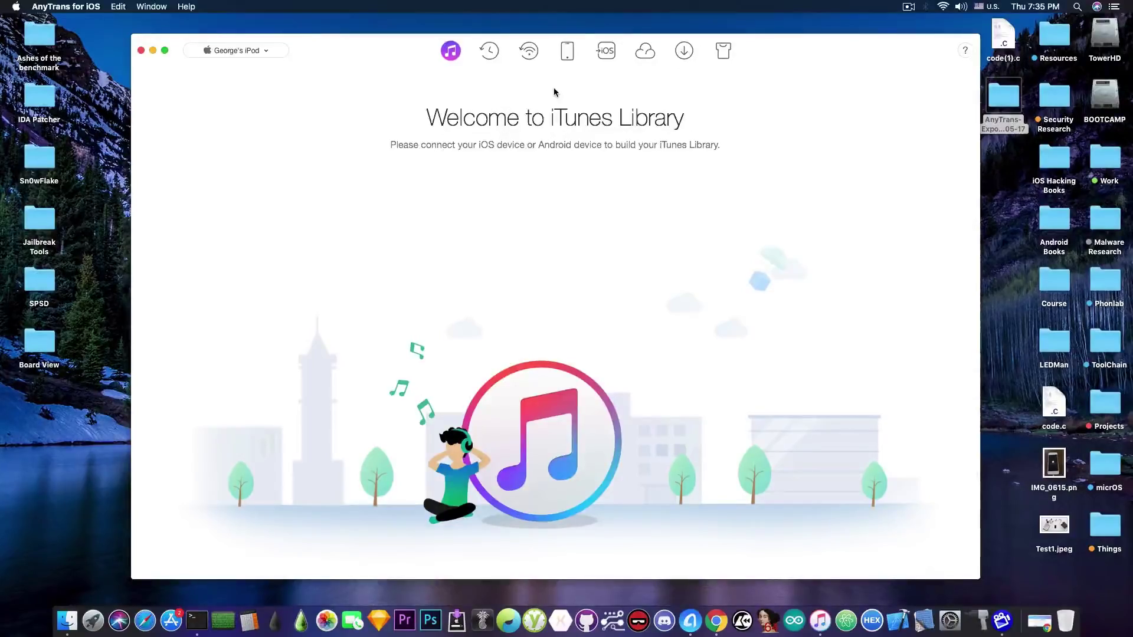
Restore Chrome, view the AnyTrans download page listing 6.3.6, and minimize it again
click(1042, 621)
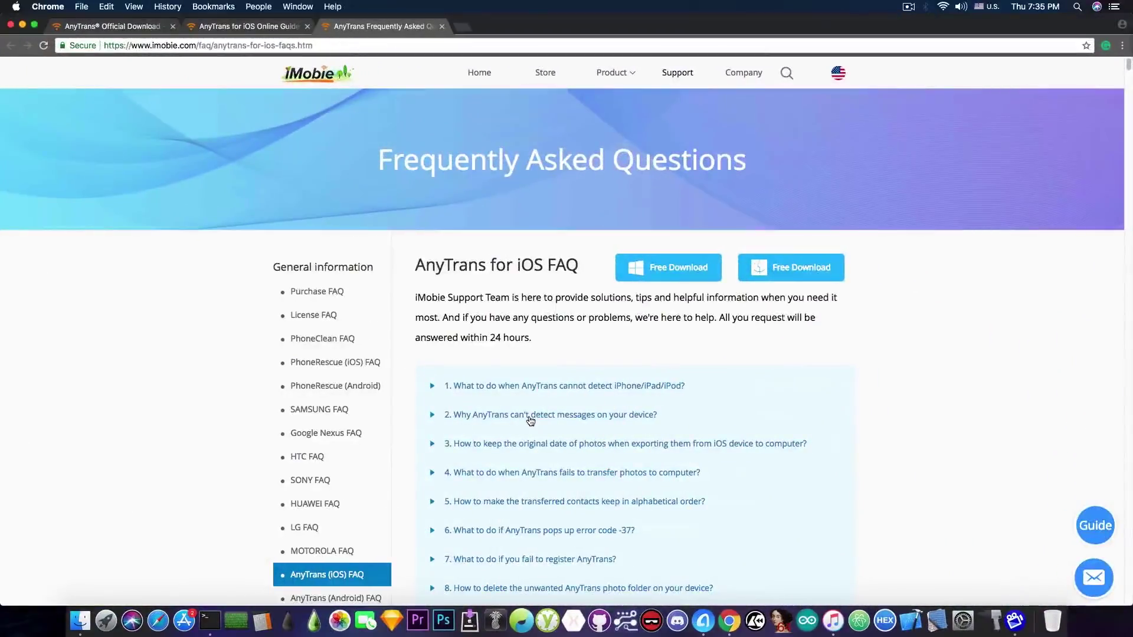
click(112, 26)
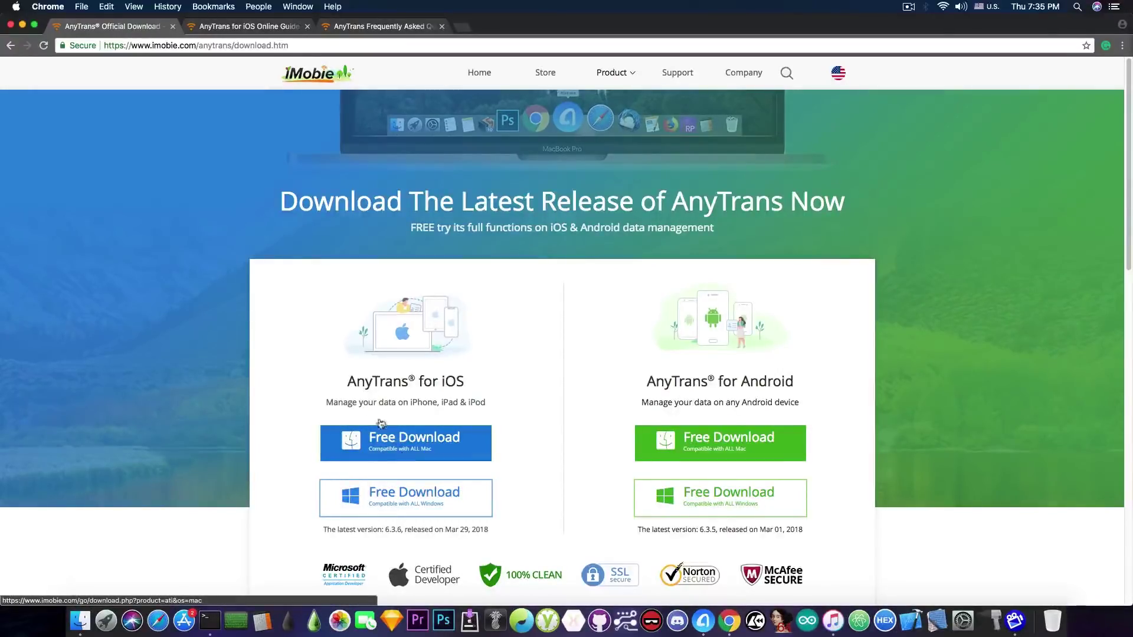
click(23, 24)
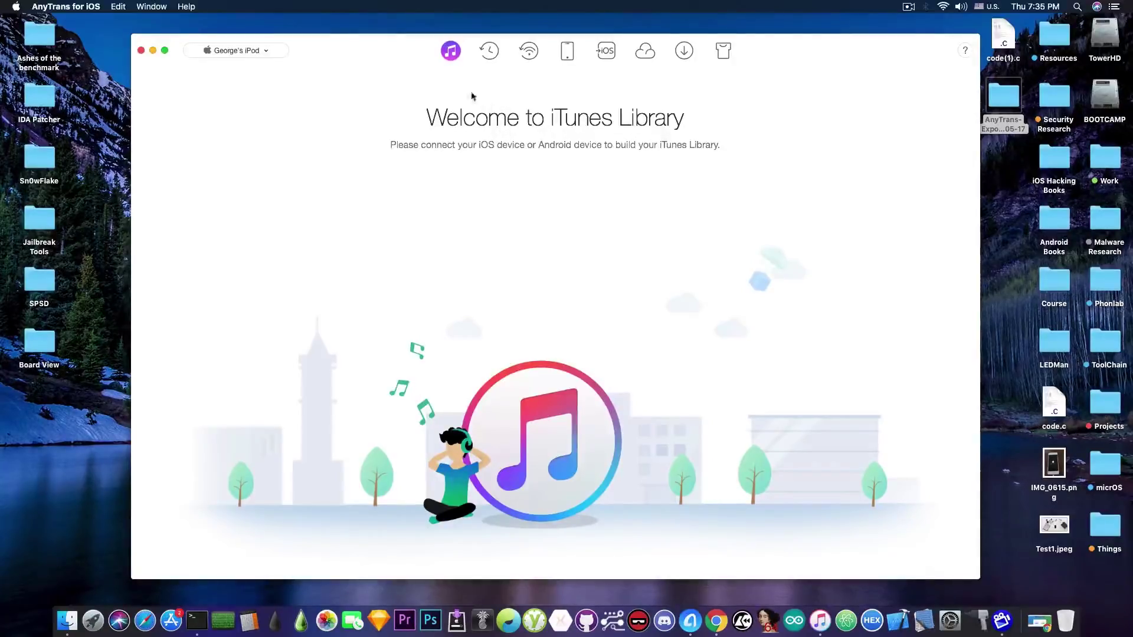
Open the AnyTrans app menu and close it without choosing anything
click(98, 5)
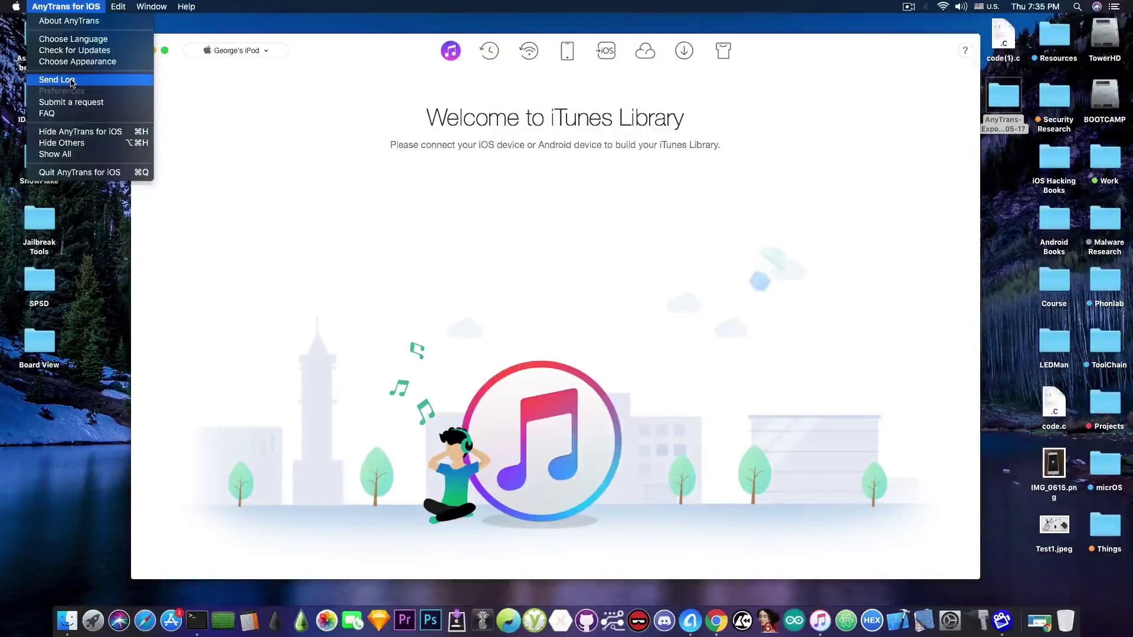
click(377, 195)
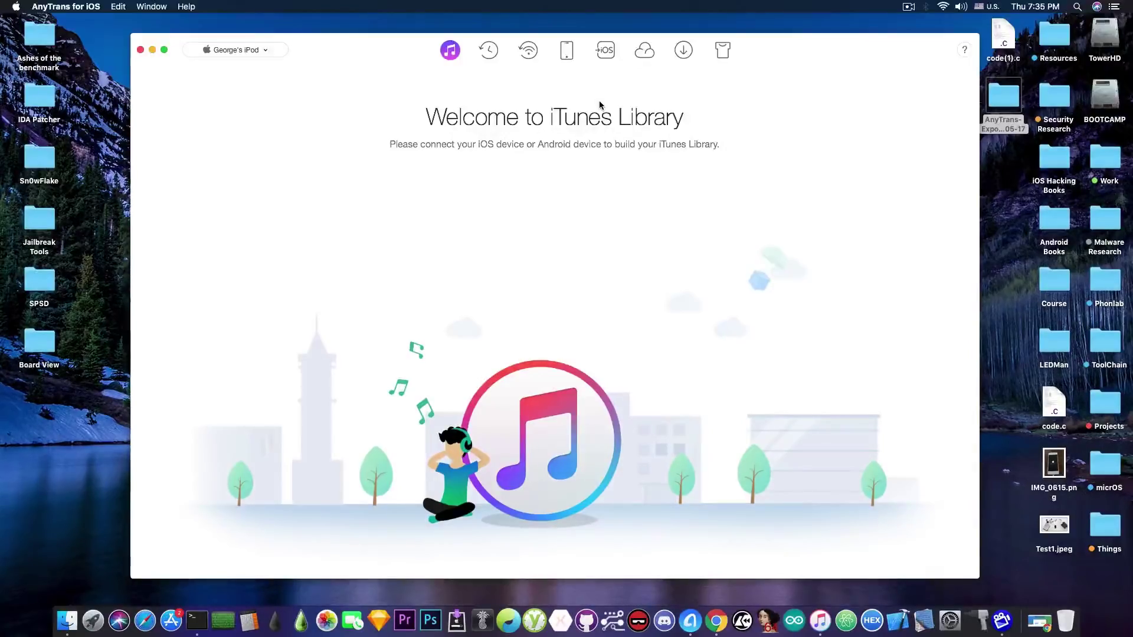
Apply the Space Black dark theme and view the Air Backup section
click(726, 54)
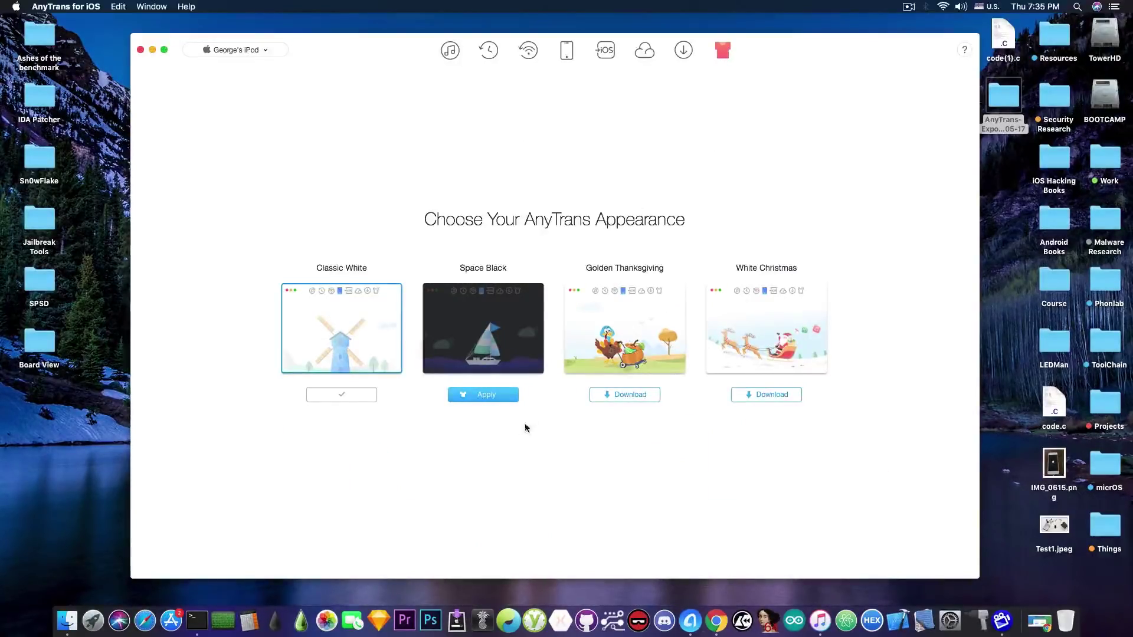
click(487, 396)
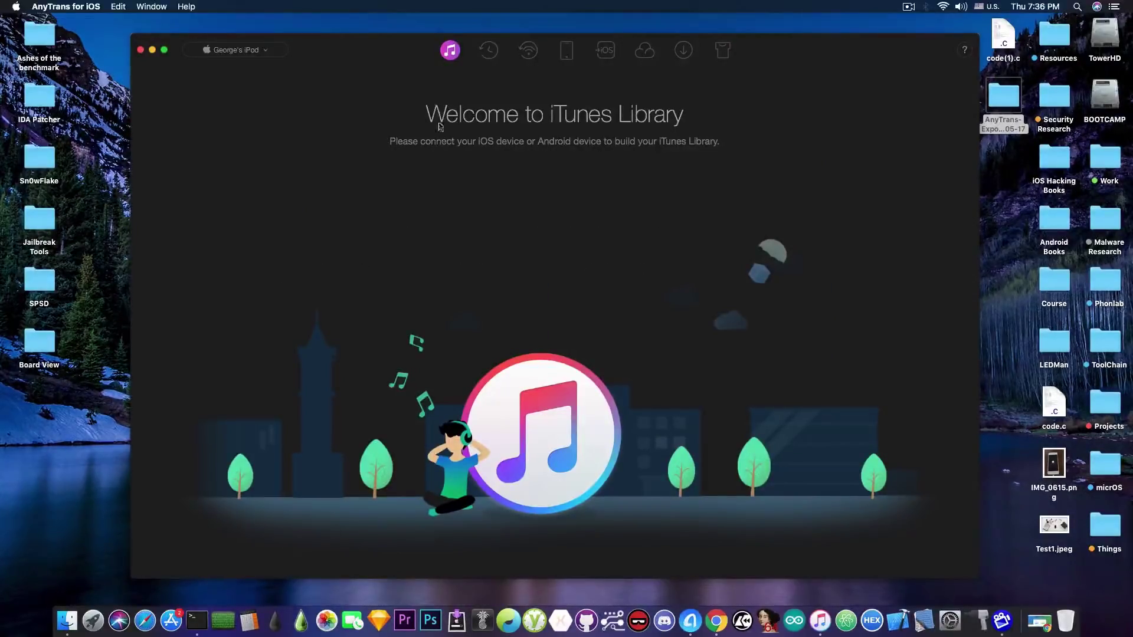
click(528, 51)
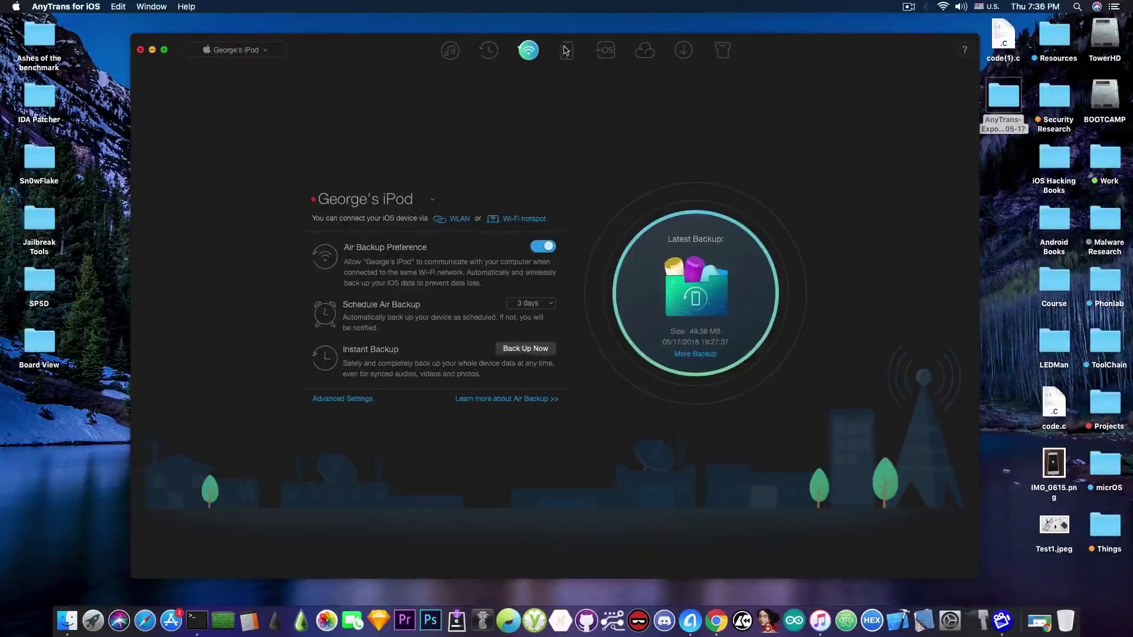
Browse the iPod's PublicStaging, PhotoData, Downloads, Recordings, DCIM and Books folders, then iCloud Manager
click(565, 51)
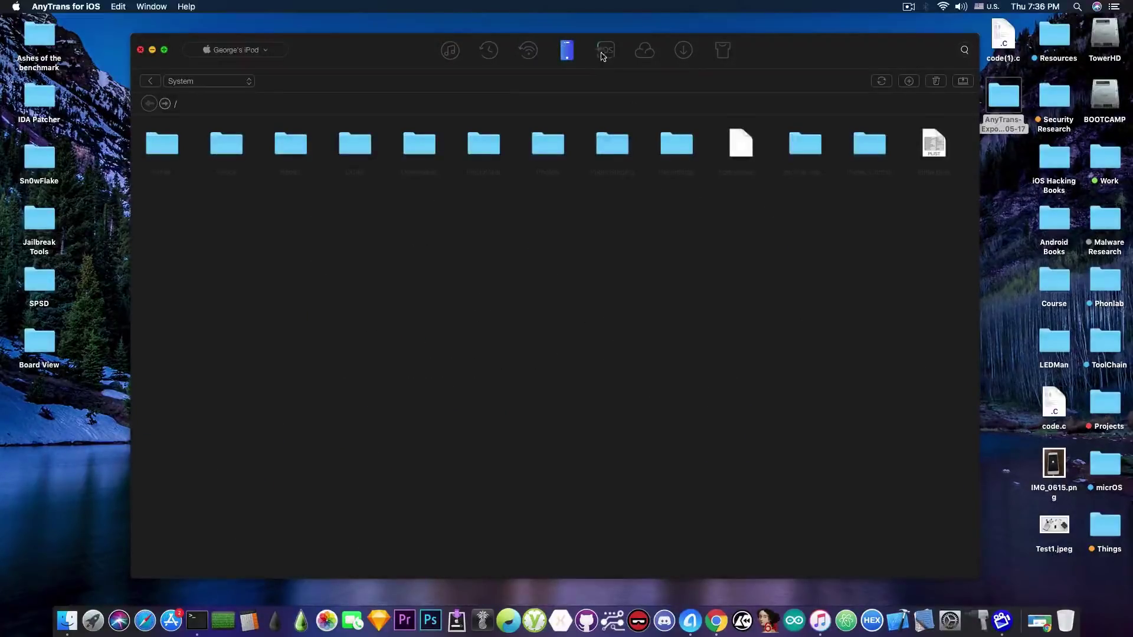
click(627, 179)
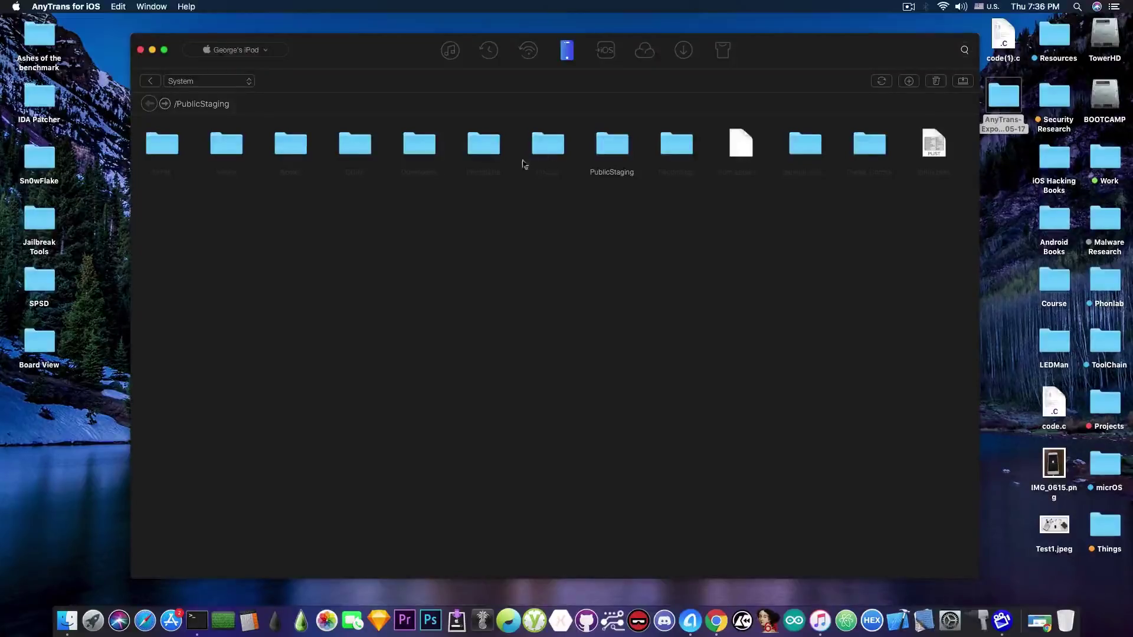
click(490, 152)
click(432, 155)
click(682, 149)
click(347, 152)
click(298, 134)
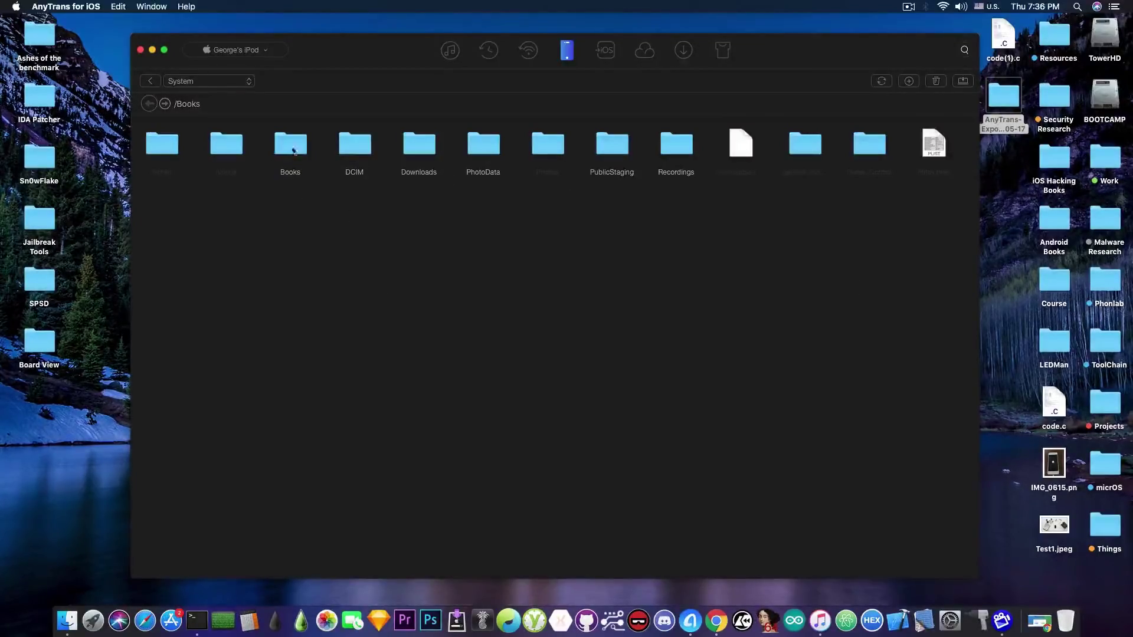
click(636, 53)
click(450, 52)
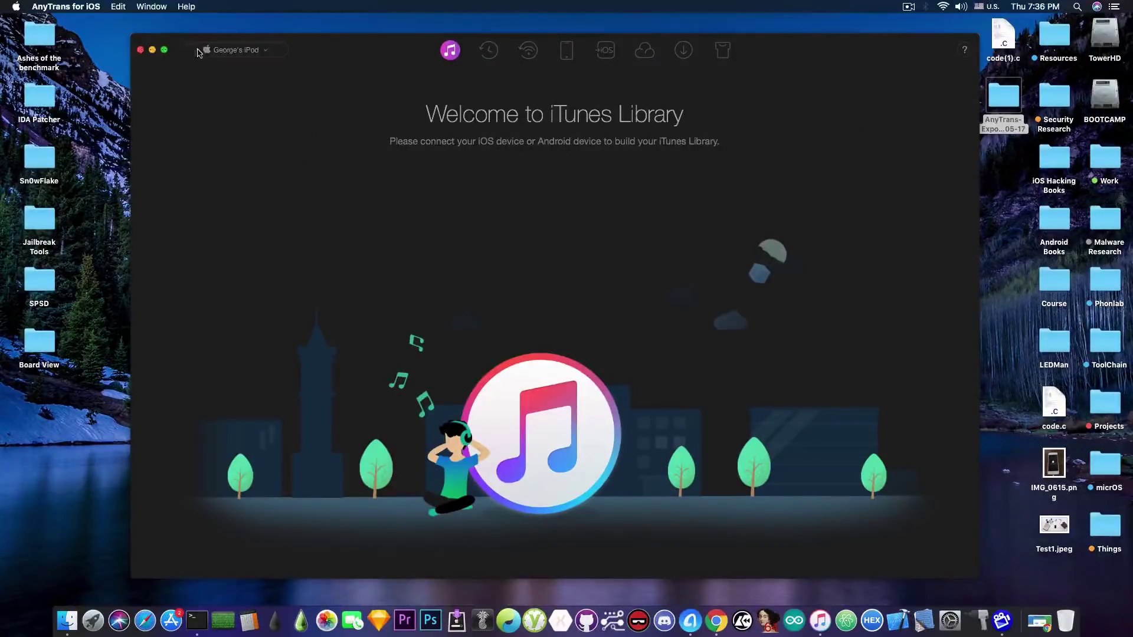
click(233, 49)
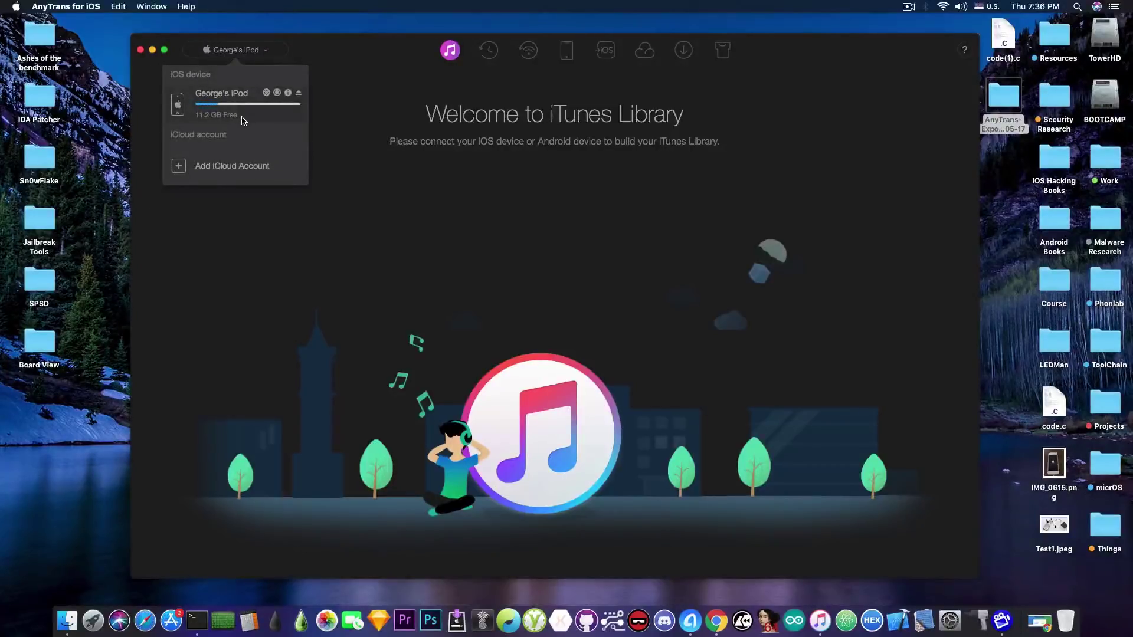
click(343, 155)
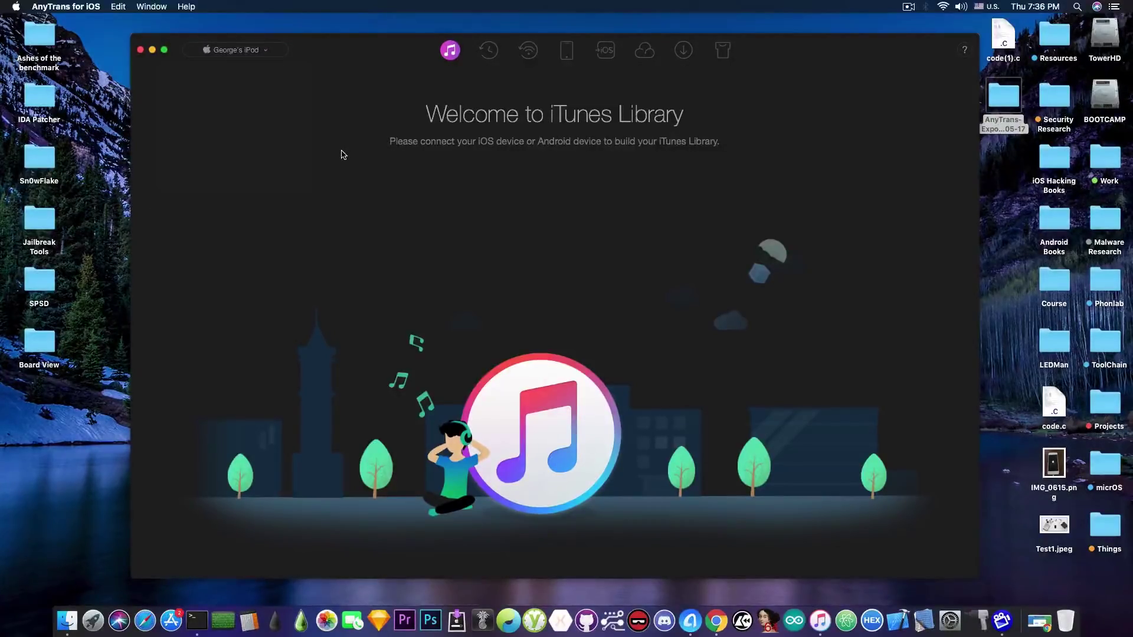
click(646, 56)
click(617, 53)
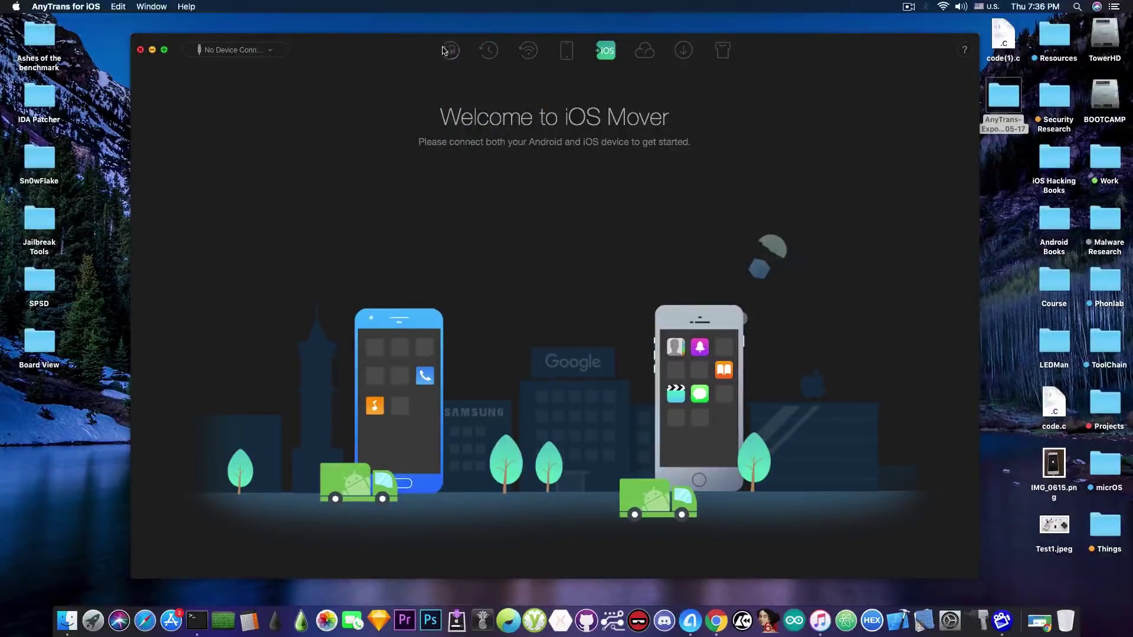
click(450, 50)
click(567, 50)
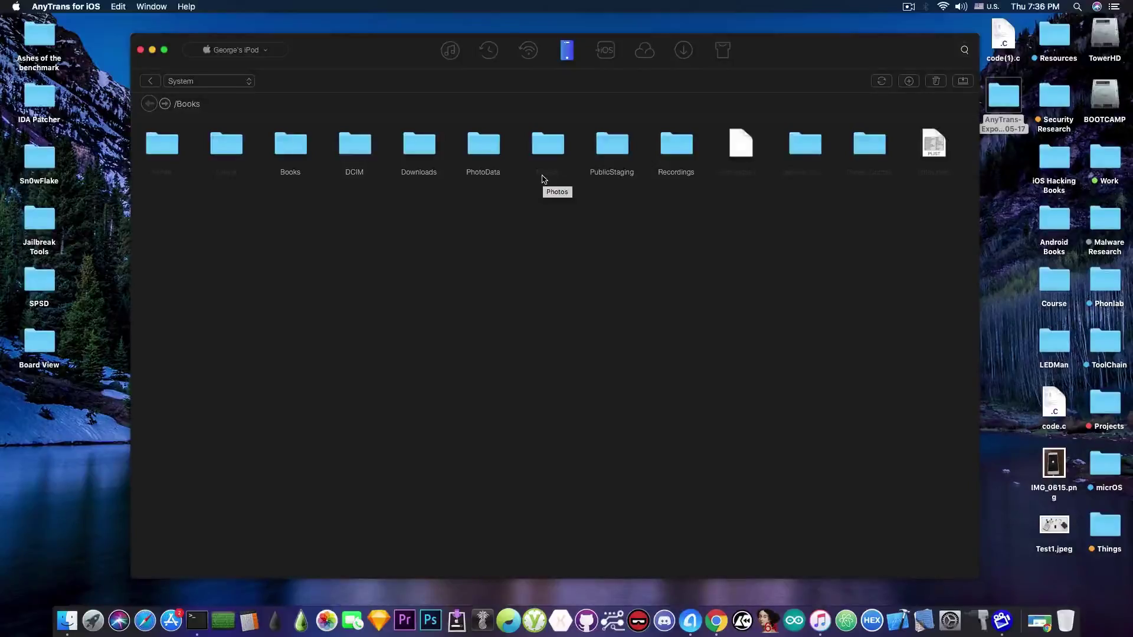
click(723, 51)
Return to the iTunes Library page and close the AnyTrans window
click(450, 50)
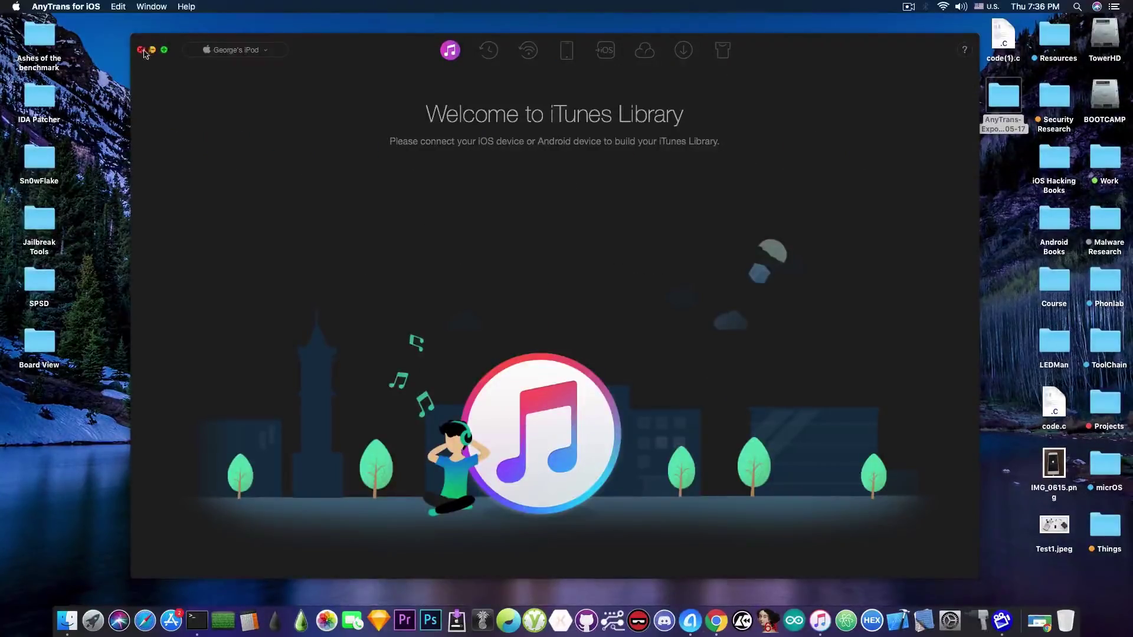
click(140, 50)
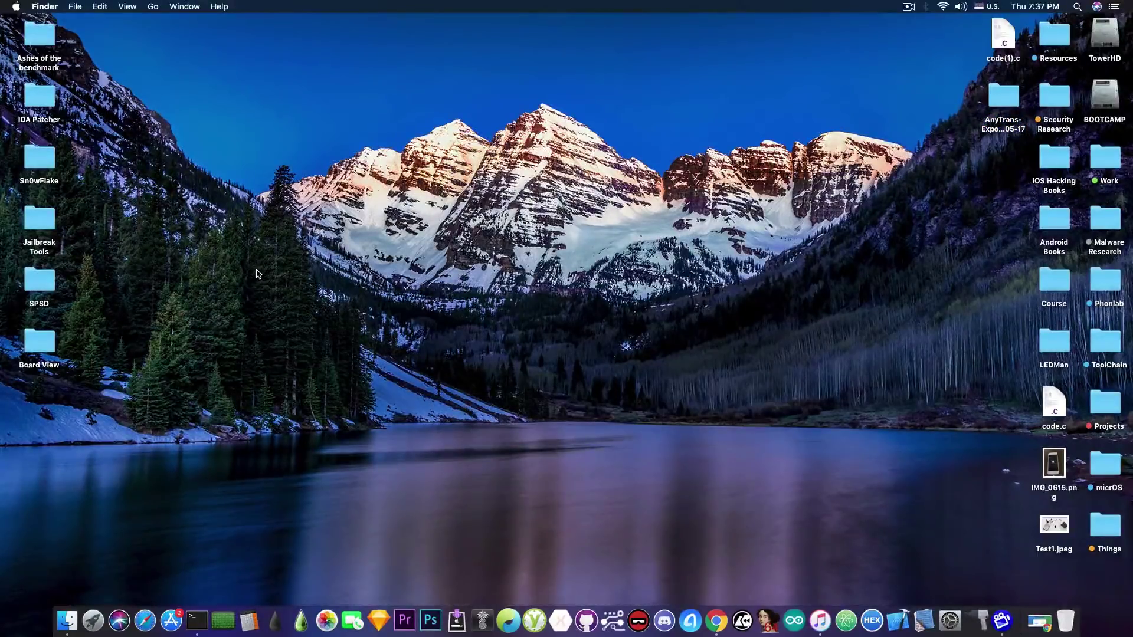